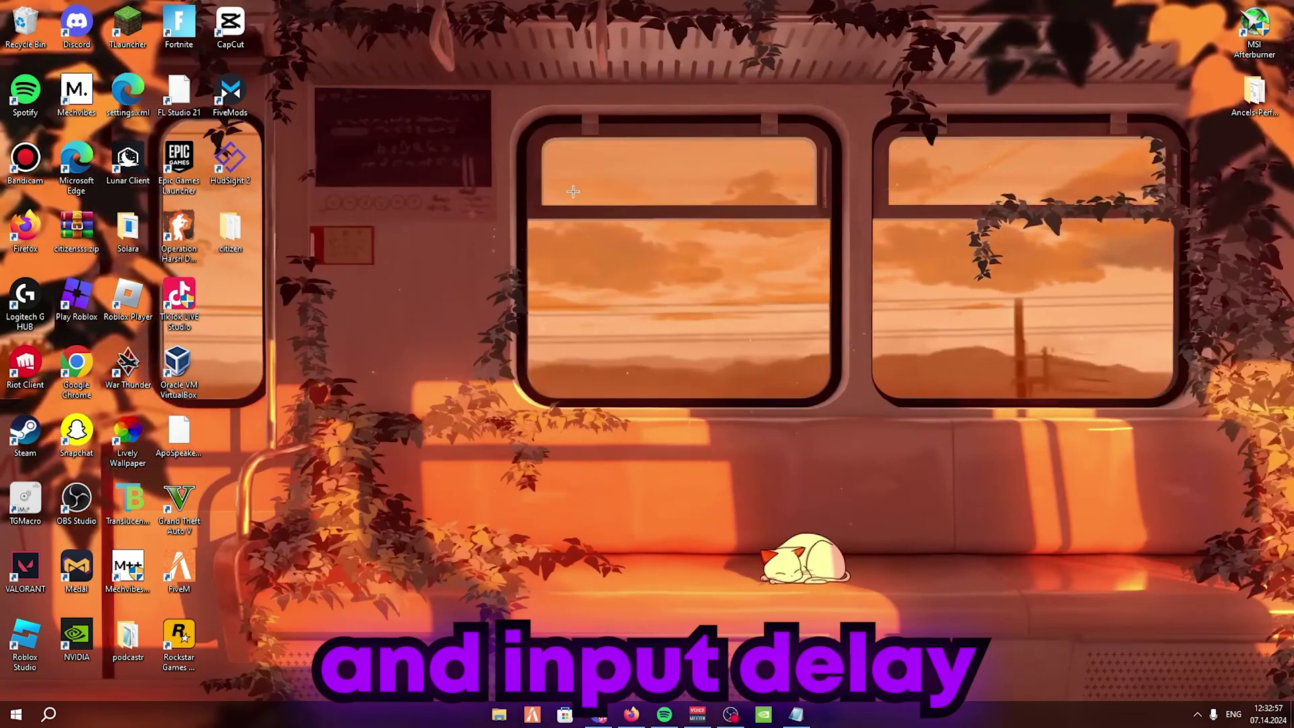
Find and open the Notifications & actions settings from Windows search
key(super+s)
text(notificaitons)
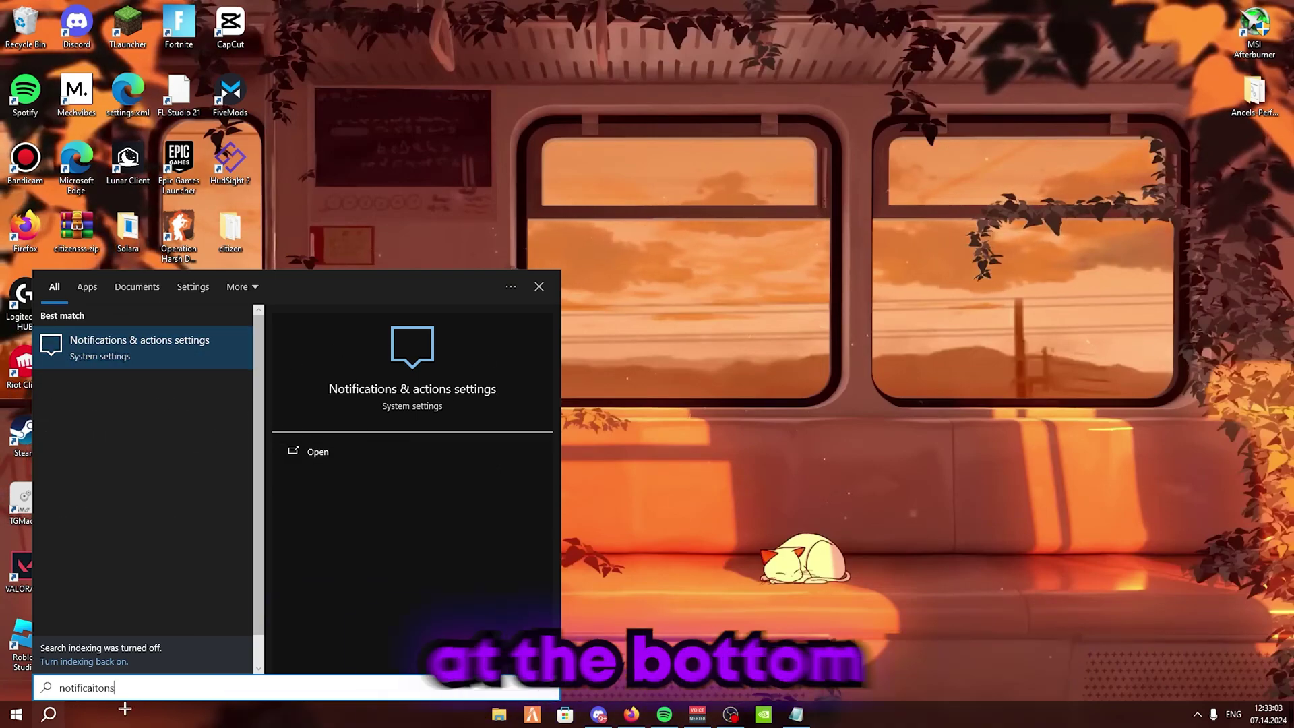
double_click(106, 697)
text(notifications)
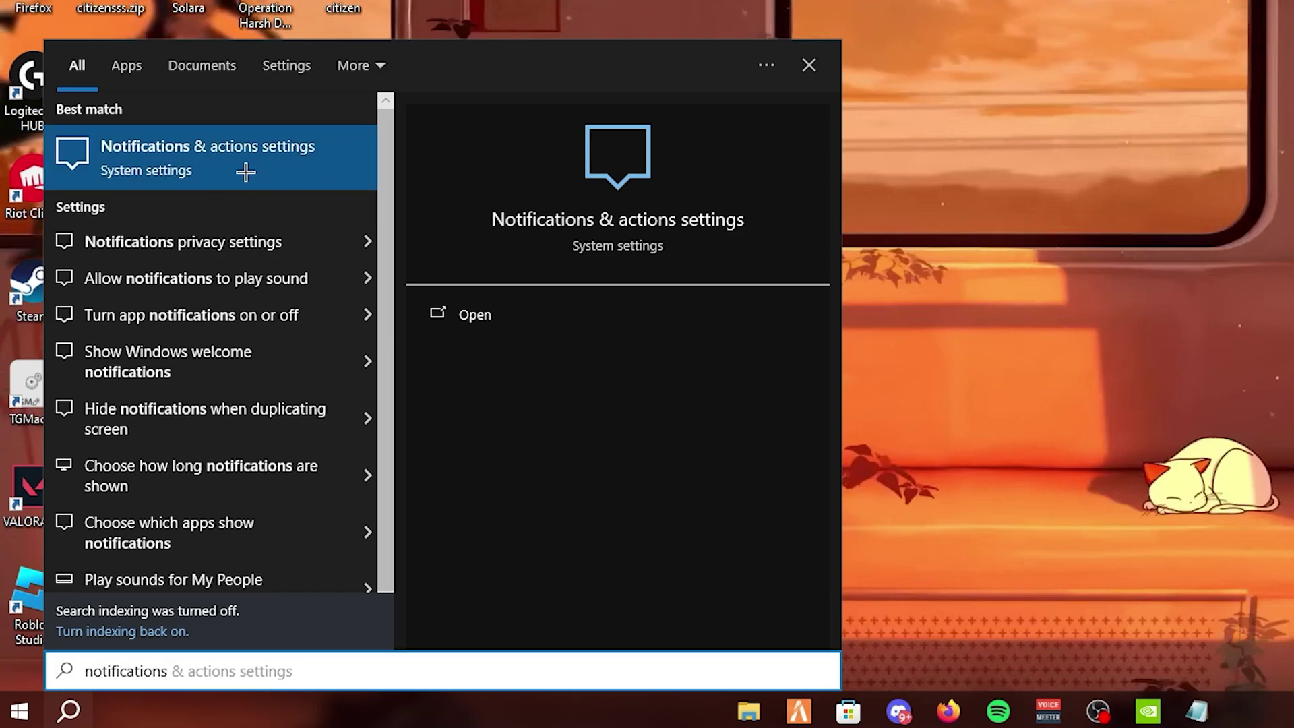
click(510, 321)
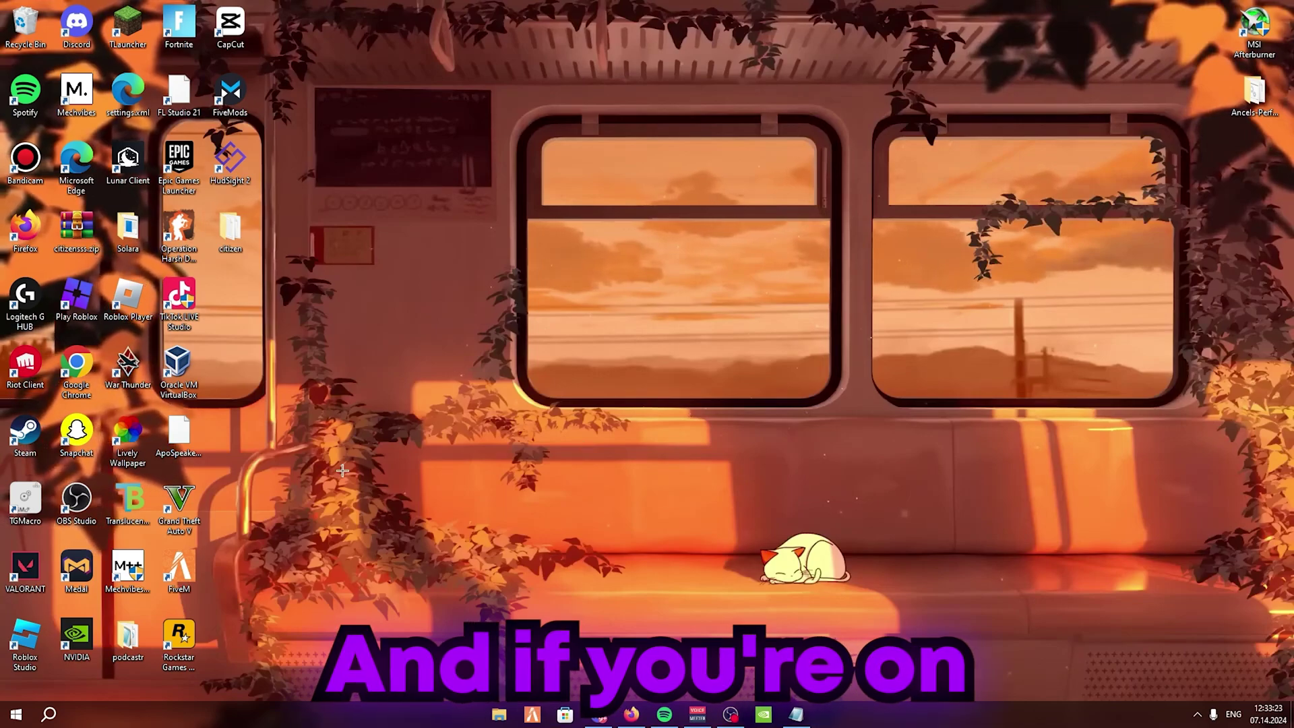
Open the Background apps settings, then close the Settings window
click(48, 714)
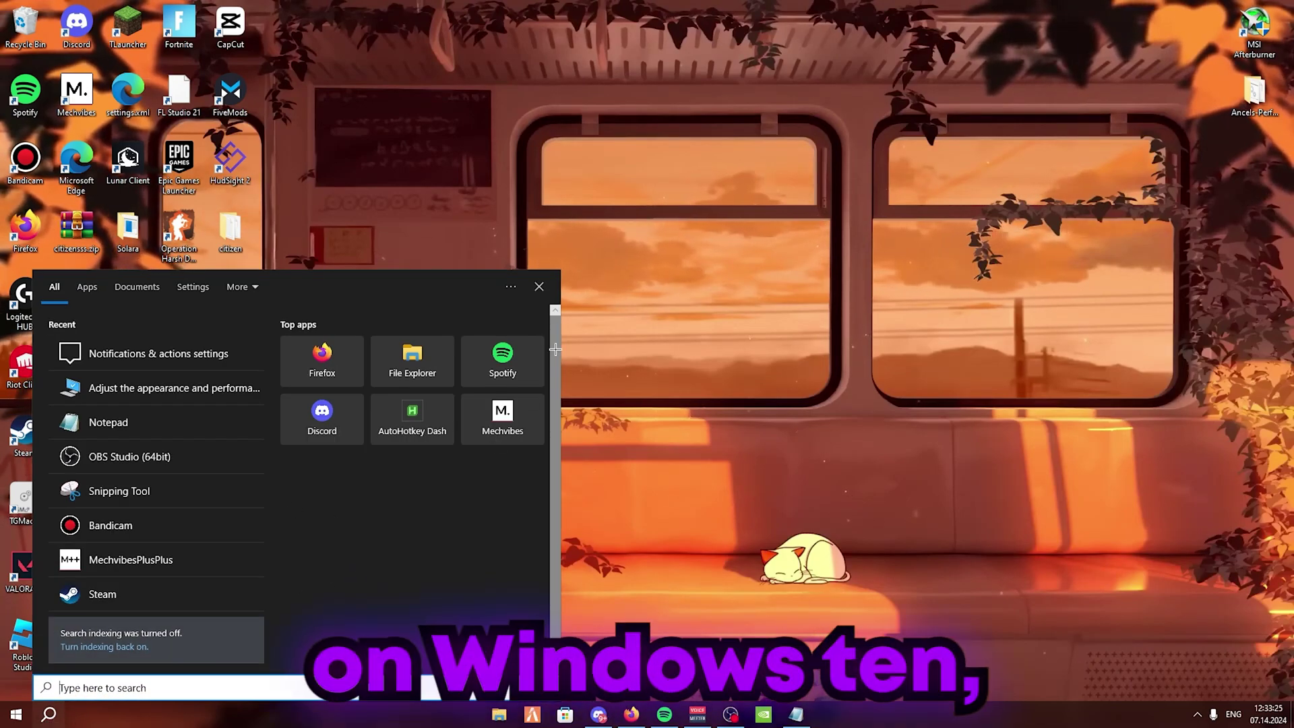
text(background apps)
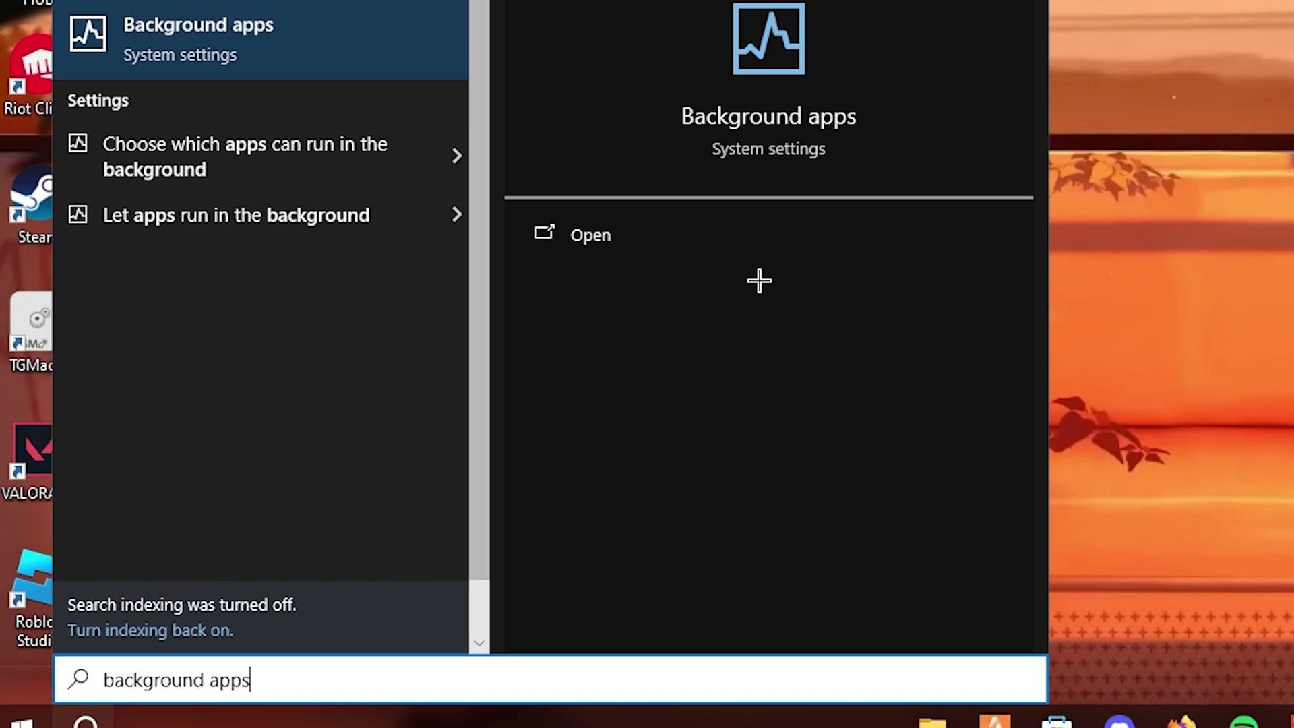
click(620, 231)
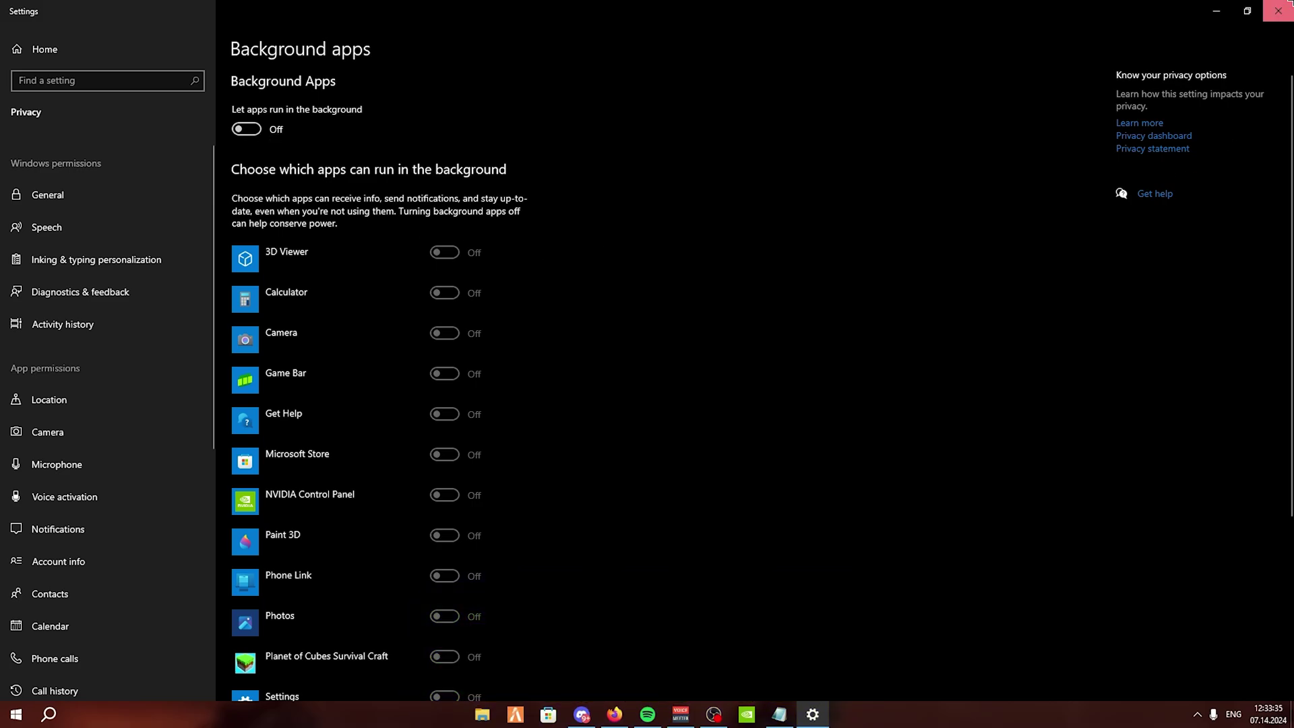
click(1283, 6)
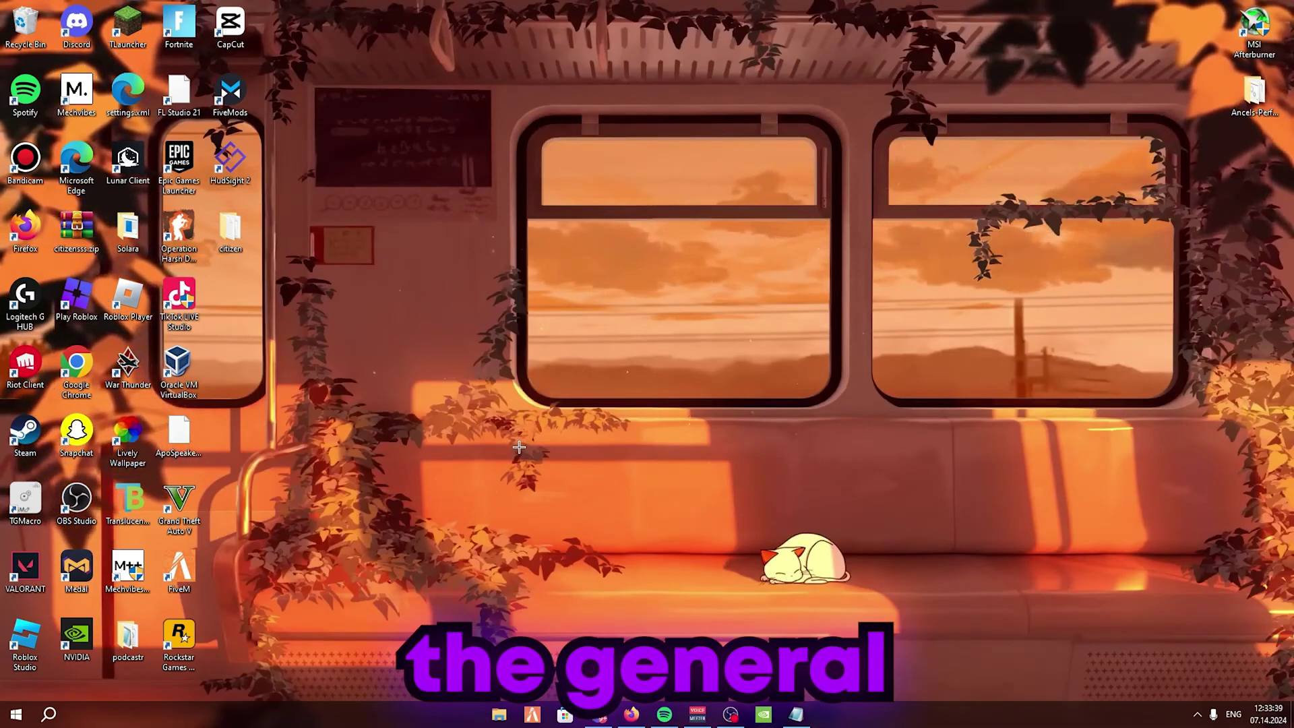
In the Notepad tweak list, mark the performance tweaks, batch and temp/prefetch lines
click(796, 713)
drag(431, 182, 340, 145)
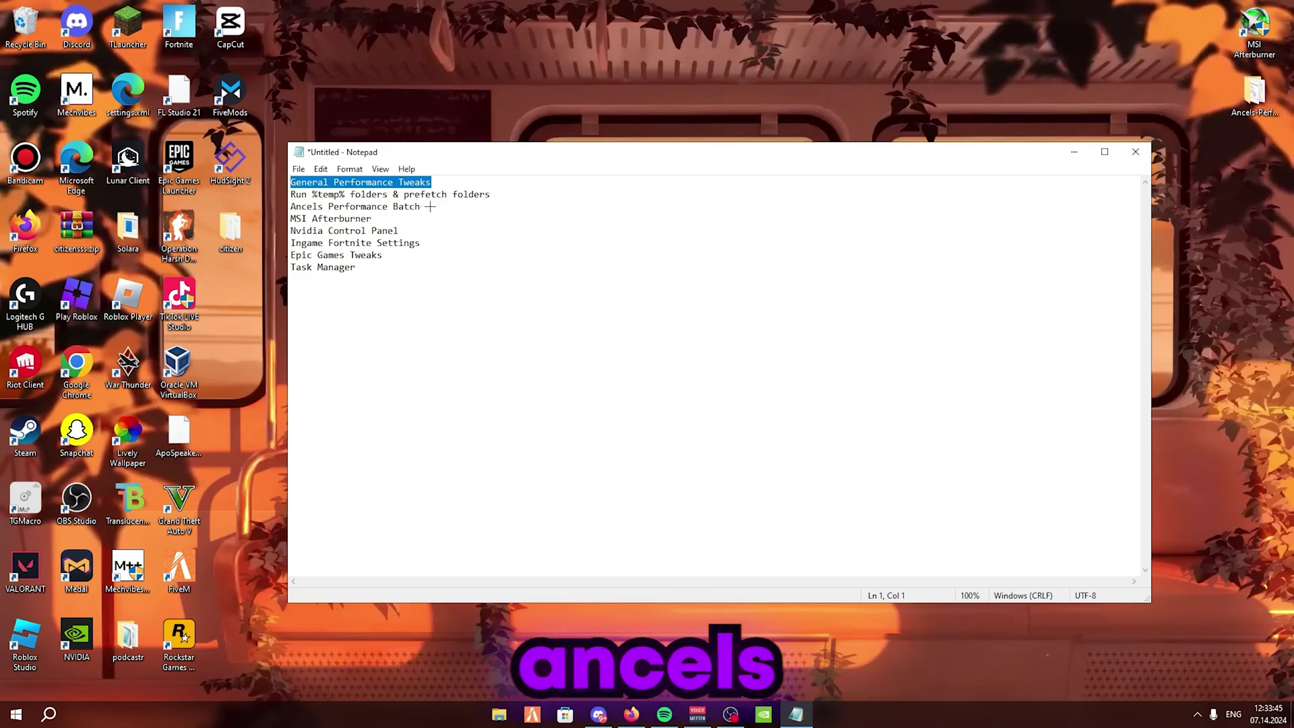
drag(327, 203, 286, 204)
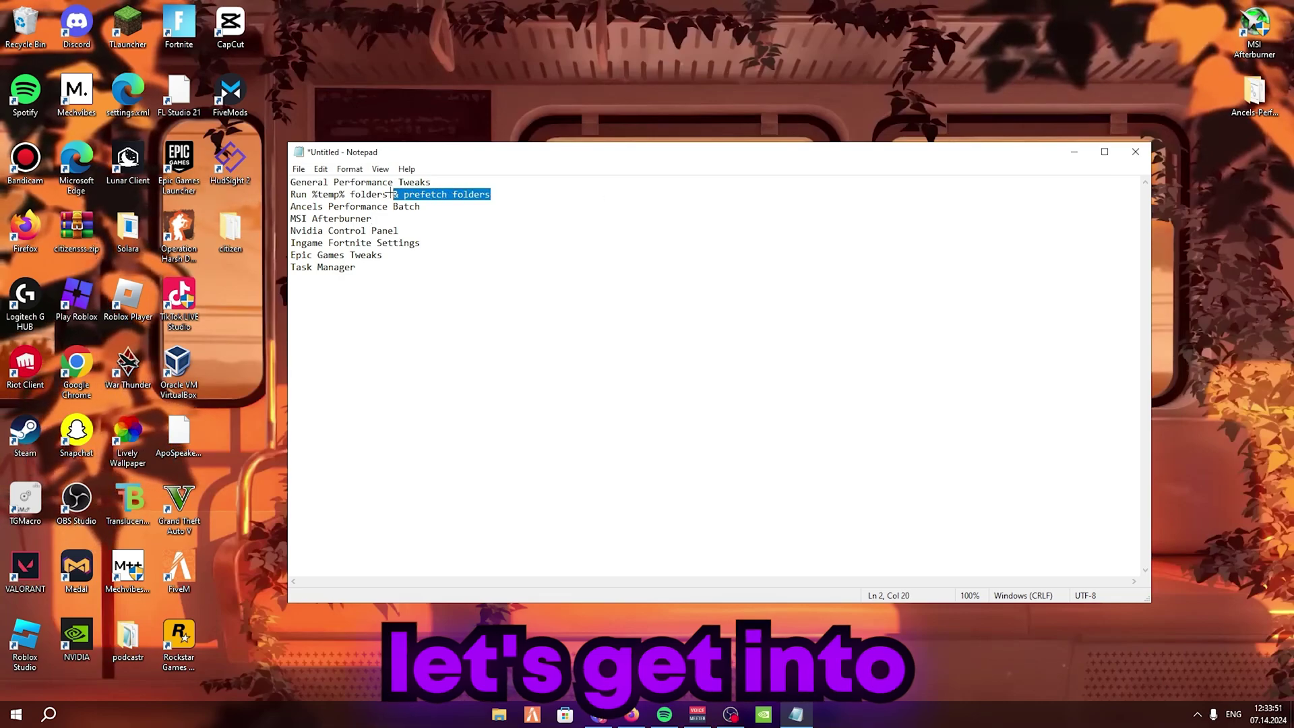
drag(398, 194, 312, 194)
click(719, 208)
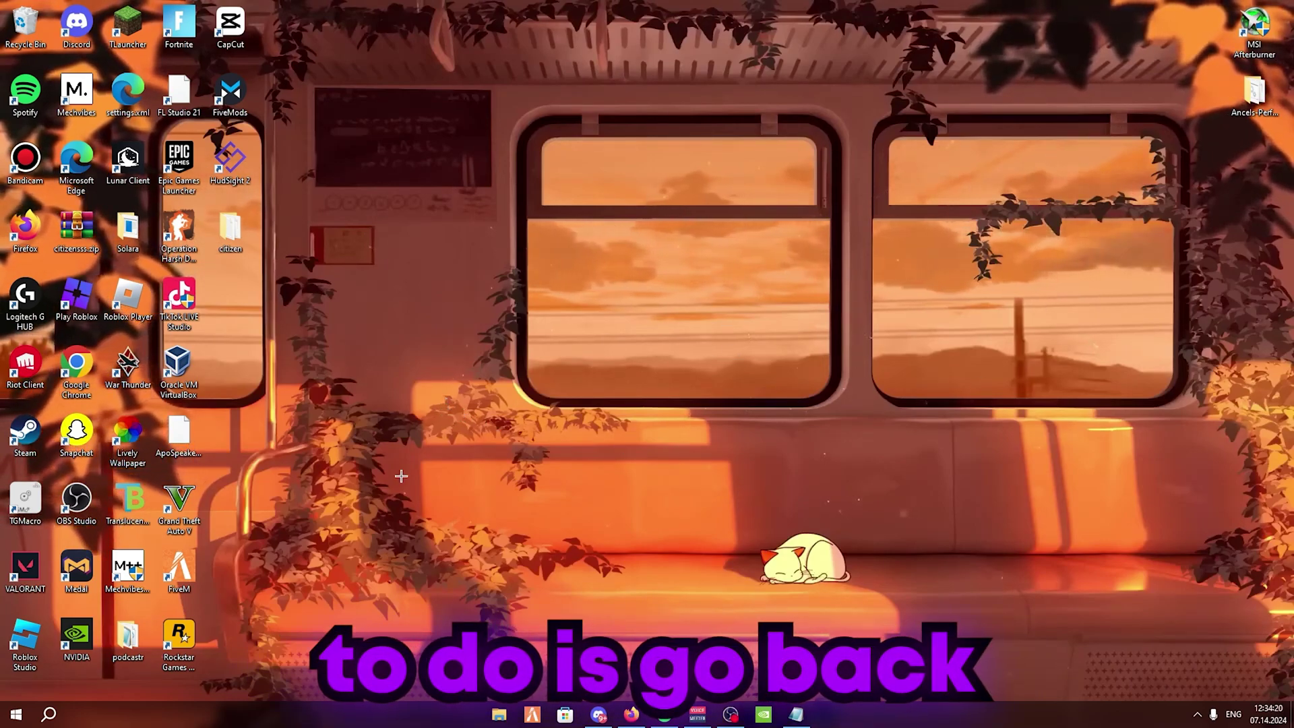
Open the C:\Windows\Temp folder through the Run dialog with 'temp'
click(48, 715)
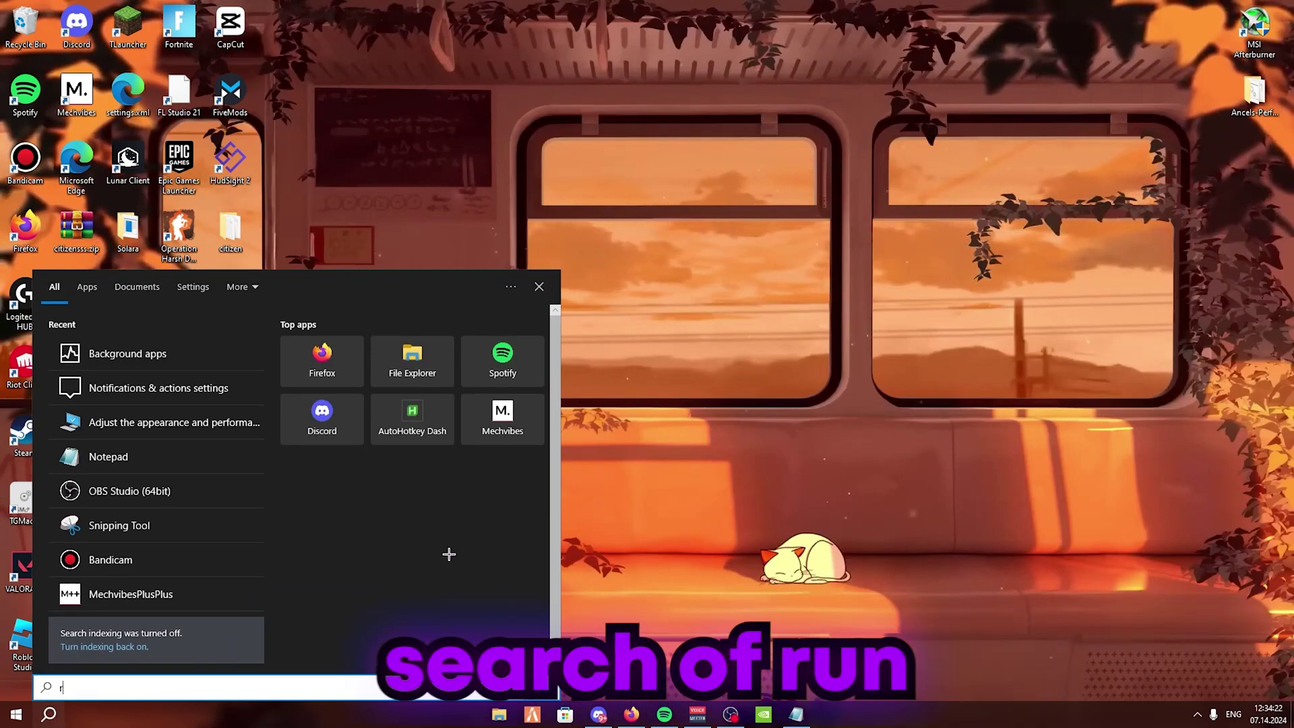
text(run)
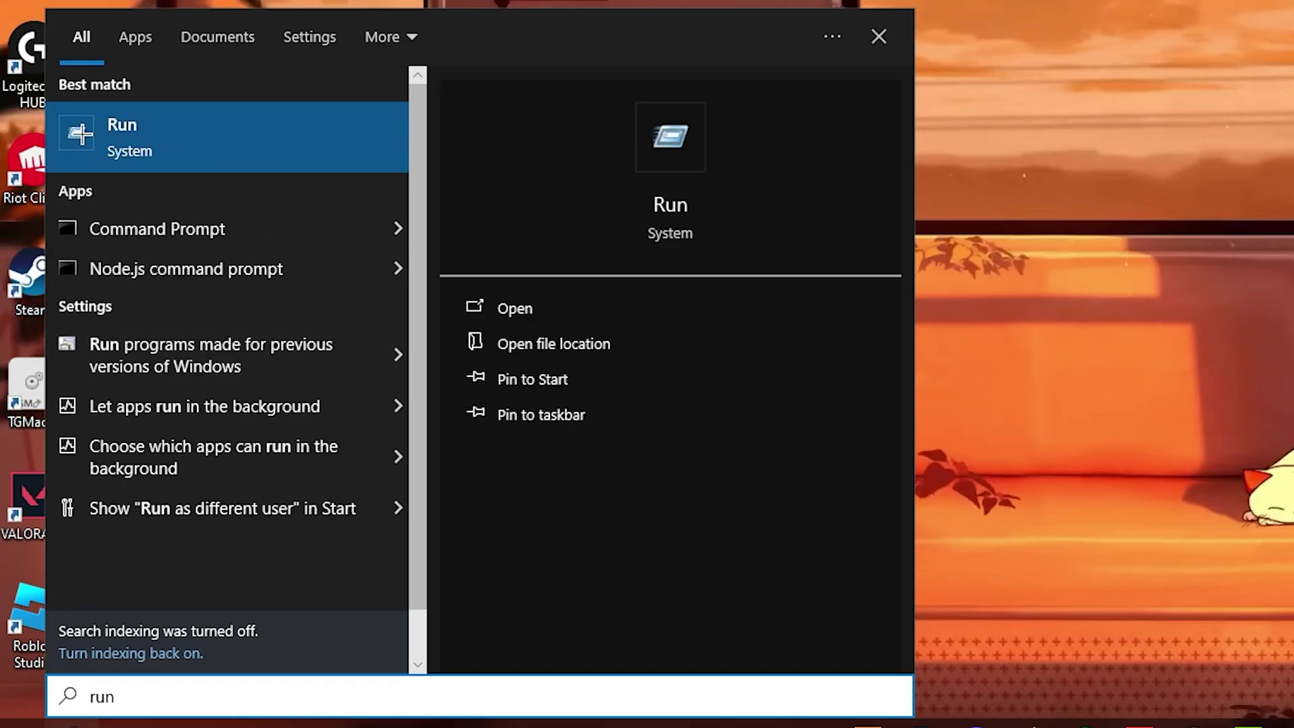
click(600, 307)
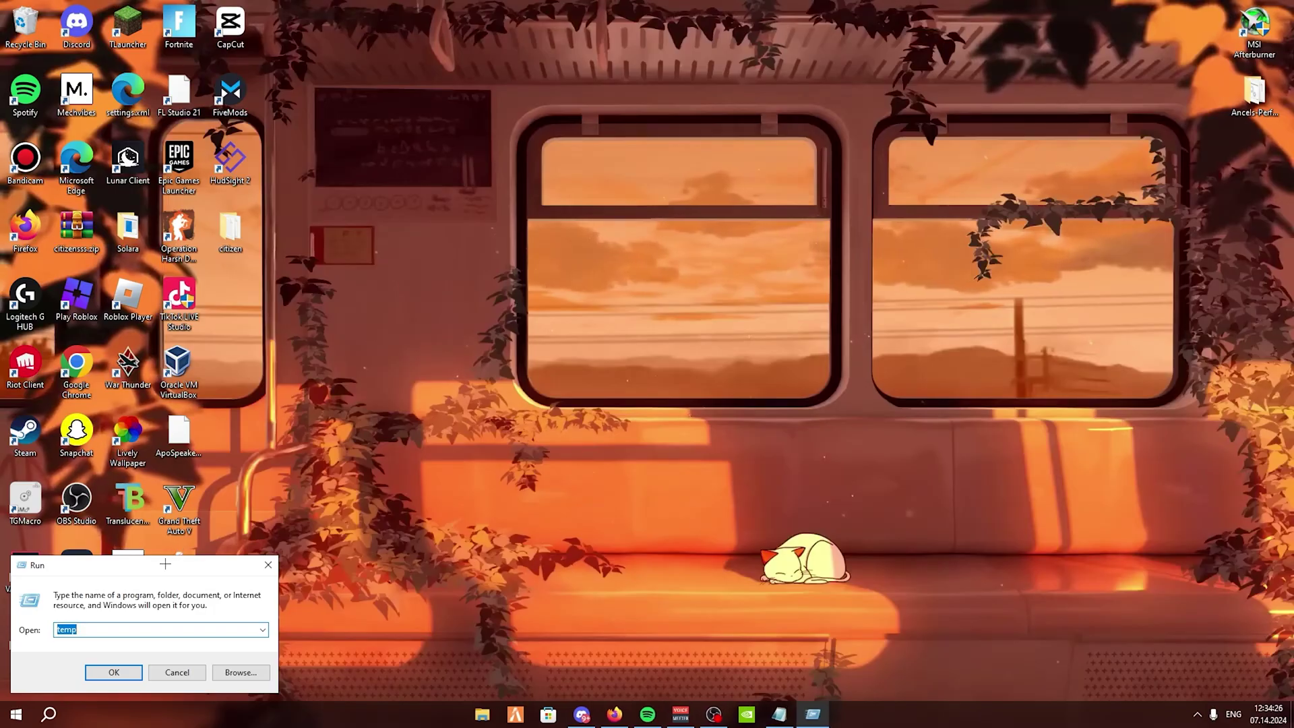
drag(165, 564, 600, 316)
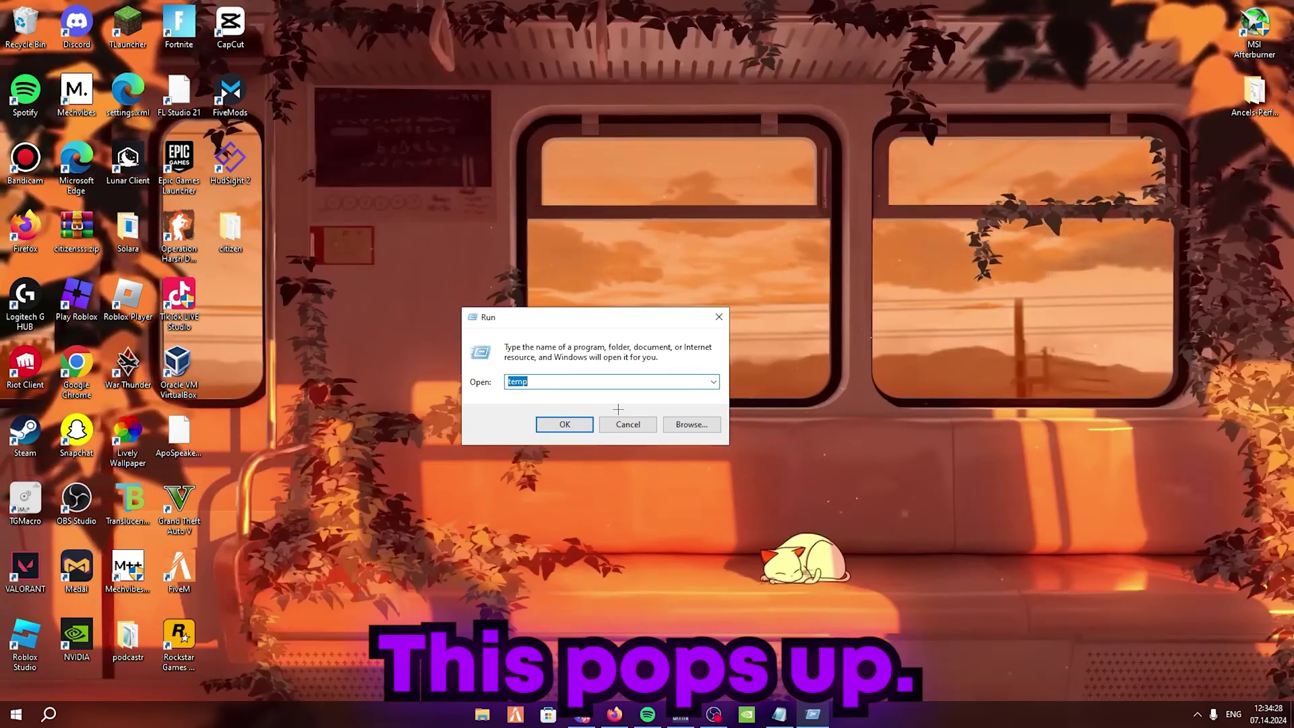
text(temp)
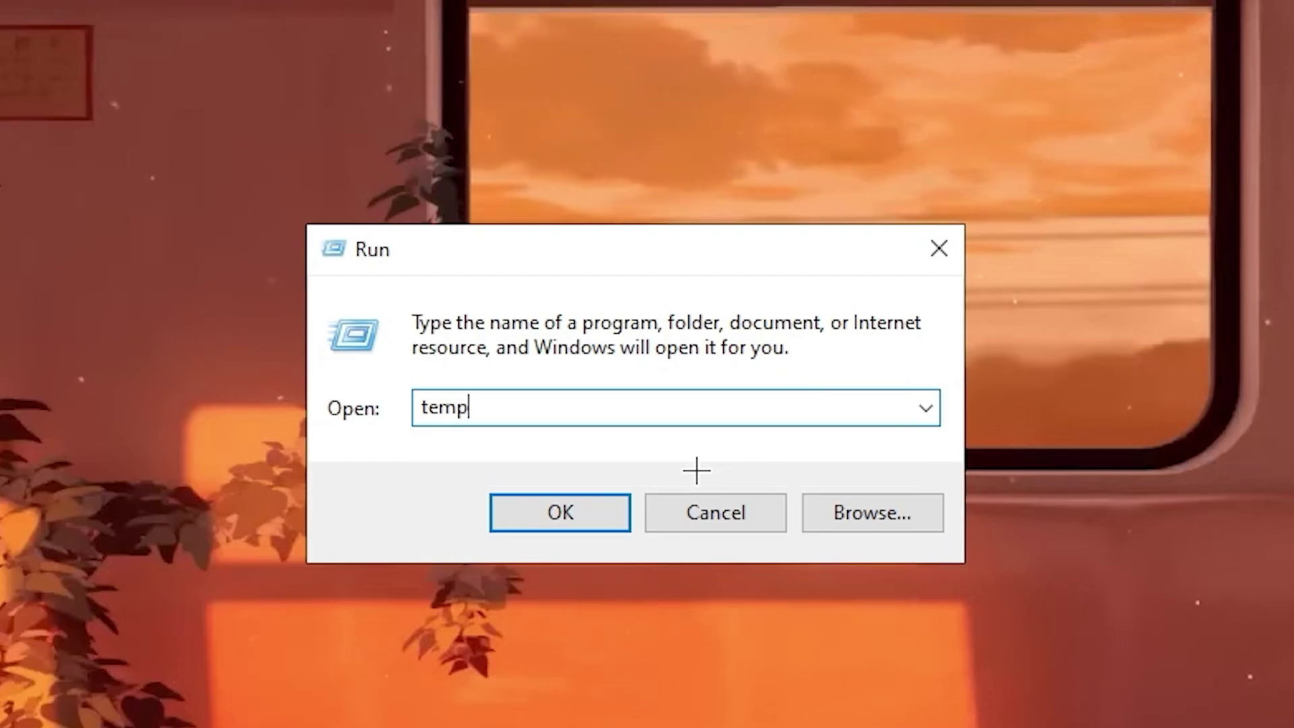
drag(536, 382, 503, 379)
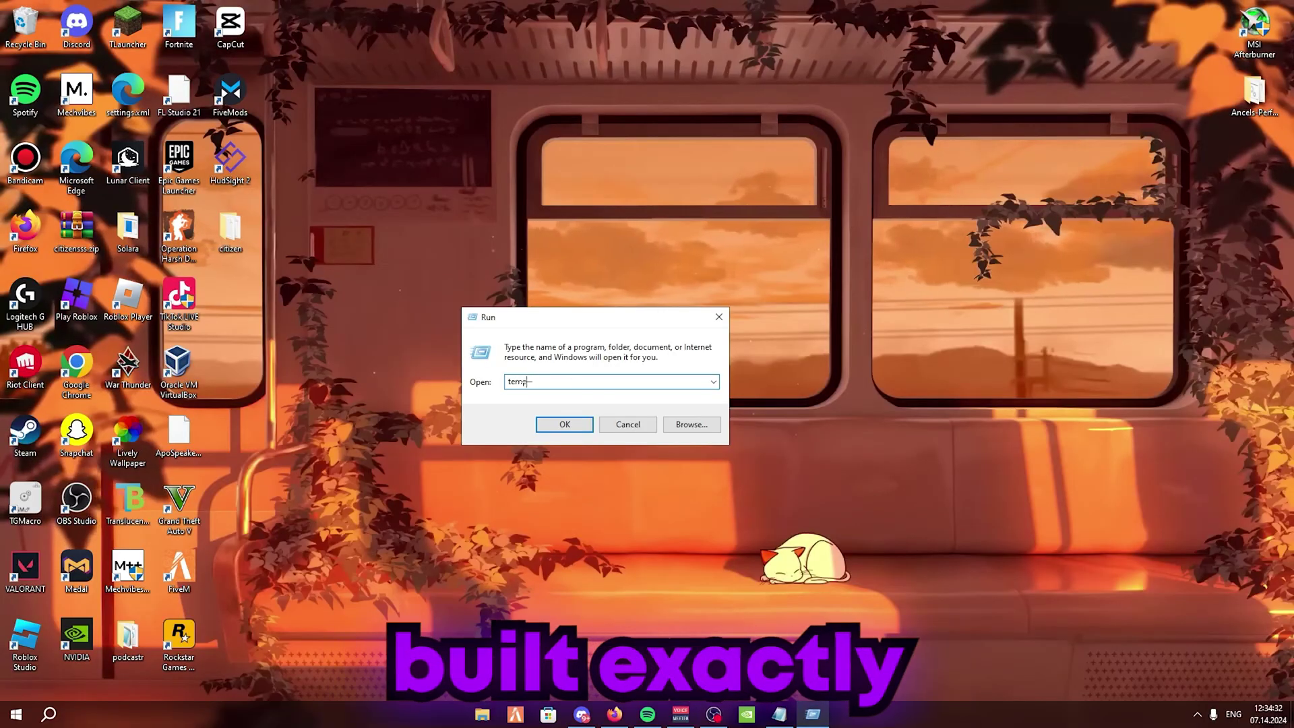
click(587, 382)
click(552, 426)
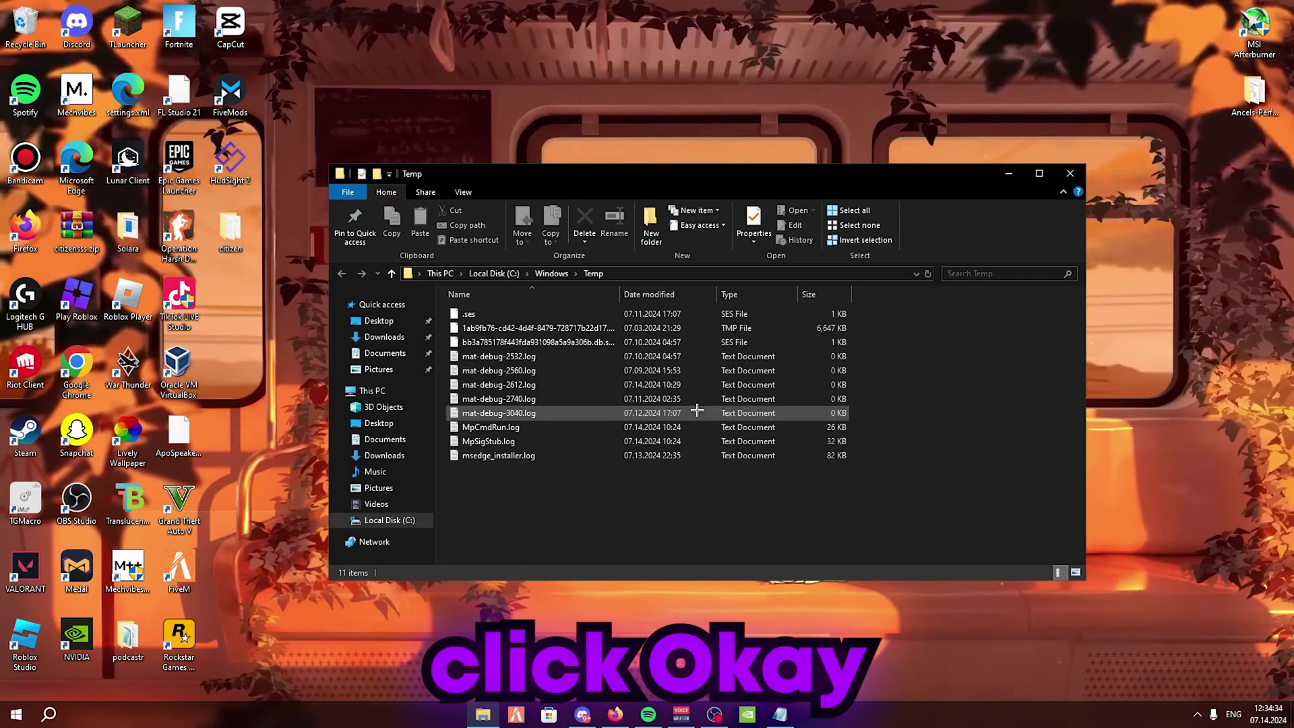
Delete all files in Windows Temp, leaving only one mat-debug log, and close the folder
drag(496, 520, 525, 526)
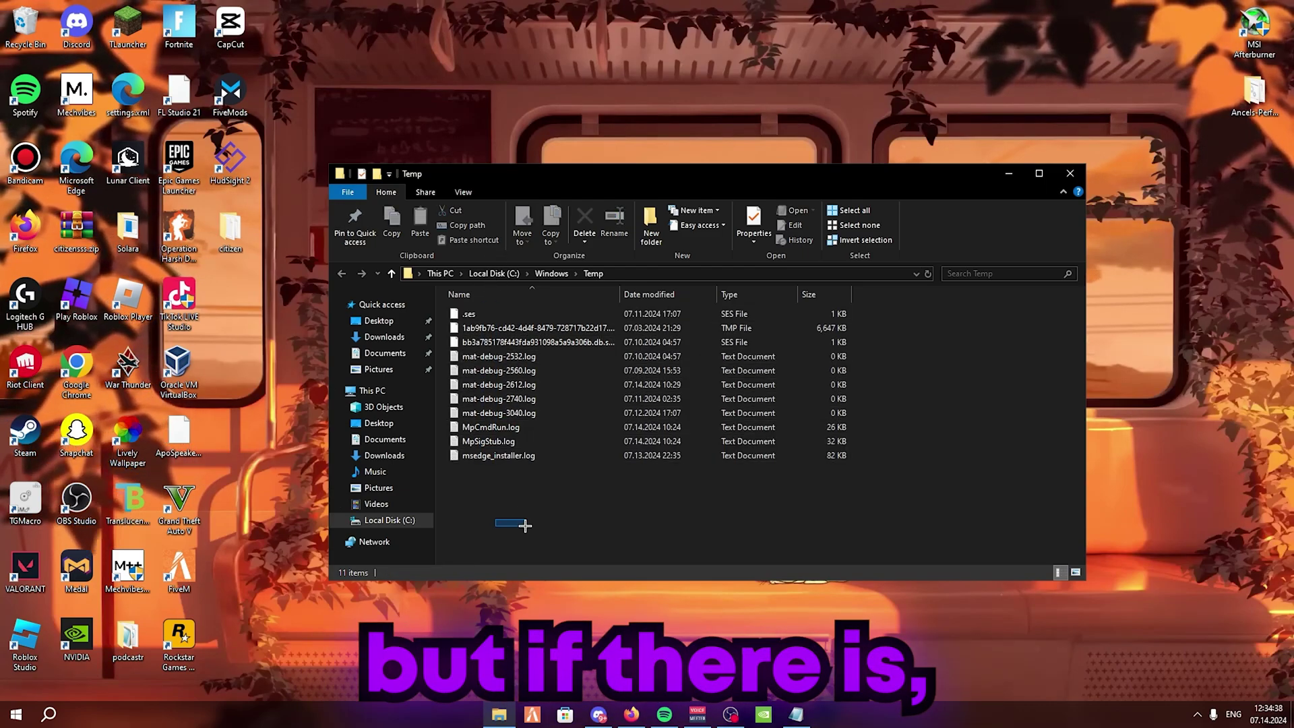
click(520, 412)
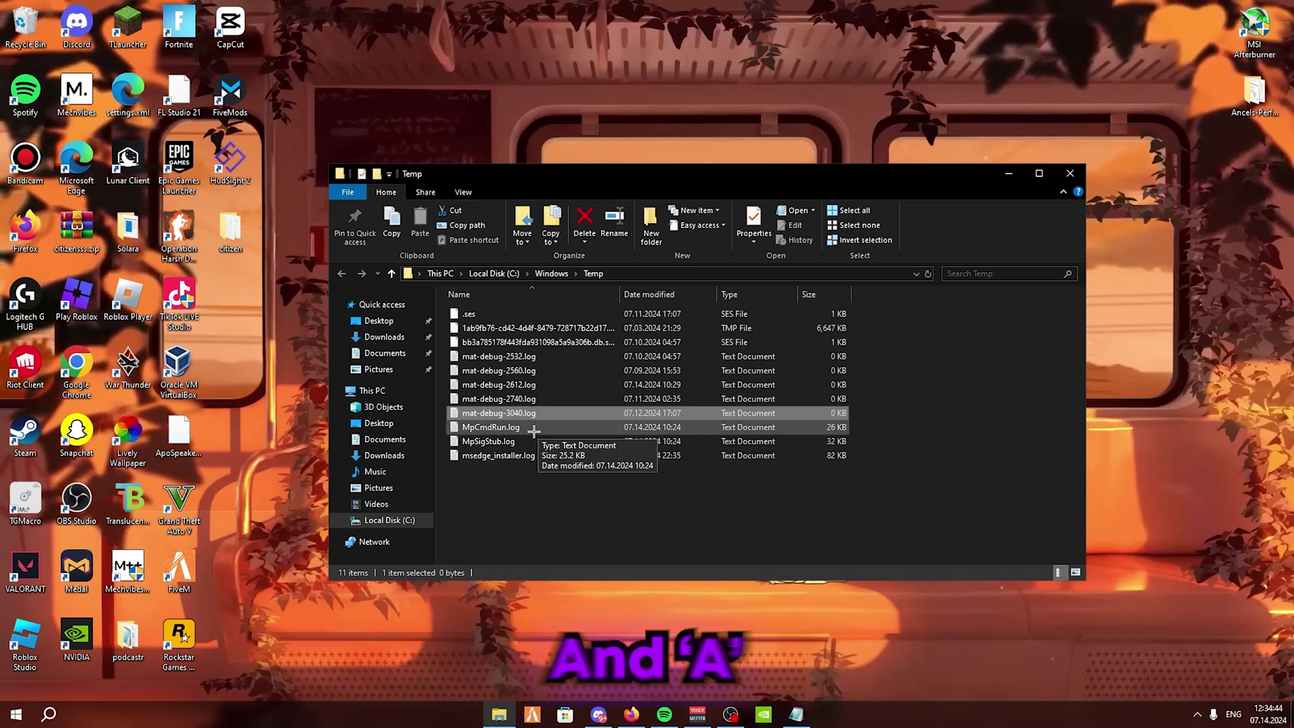
key(ctrl+a)
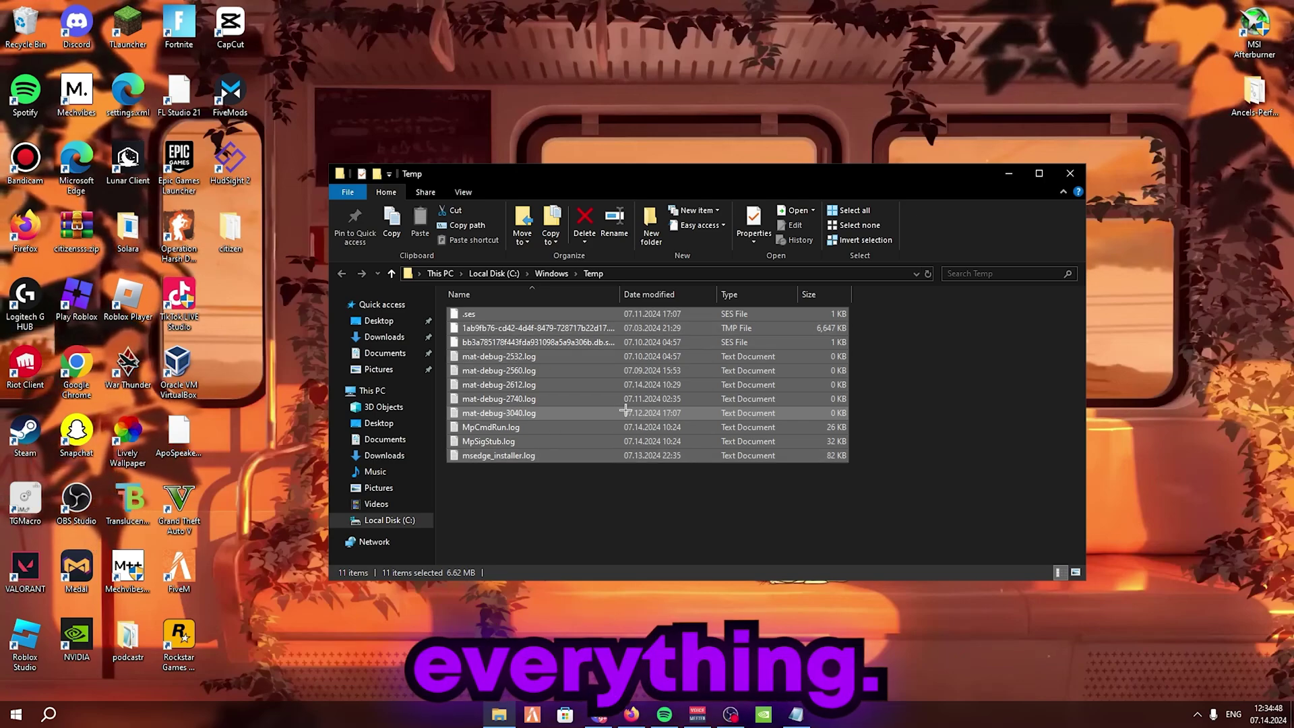
right_click(591, 399)
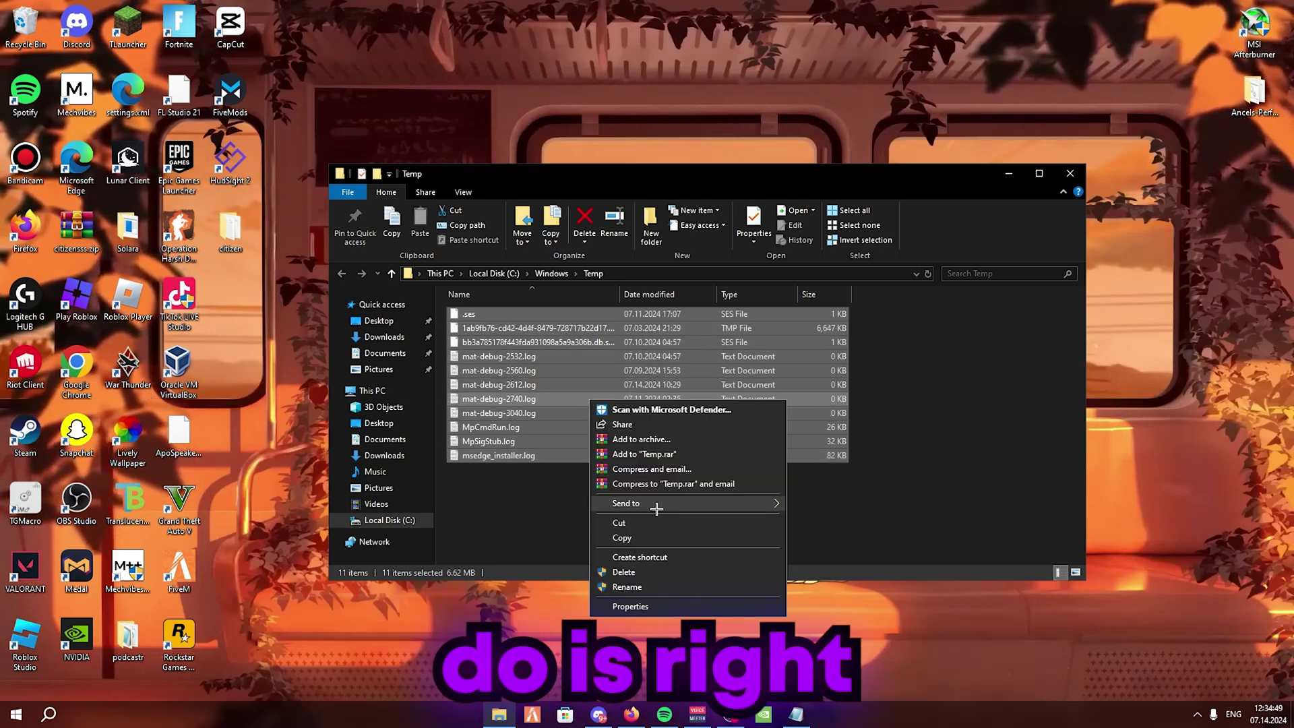
click(626, 572)
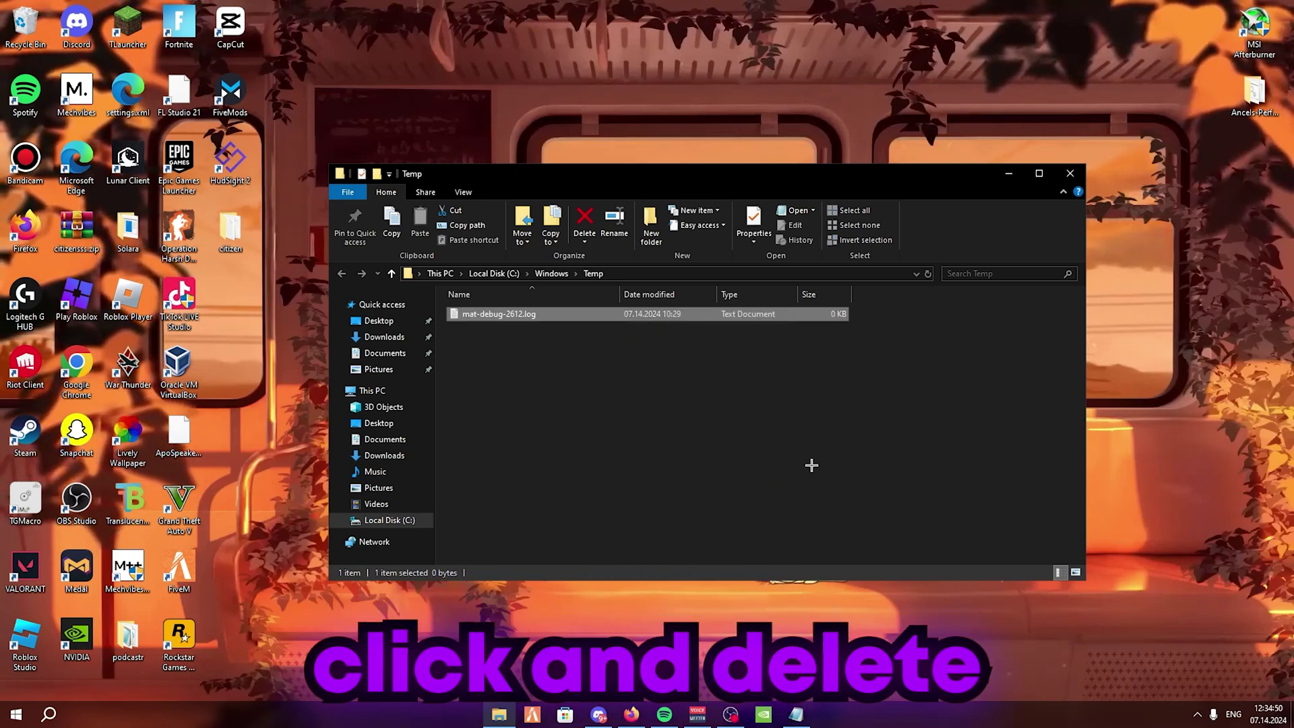
click(638, 430)
drag(471, 356, 668, 470)
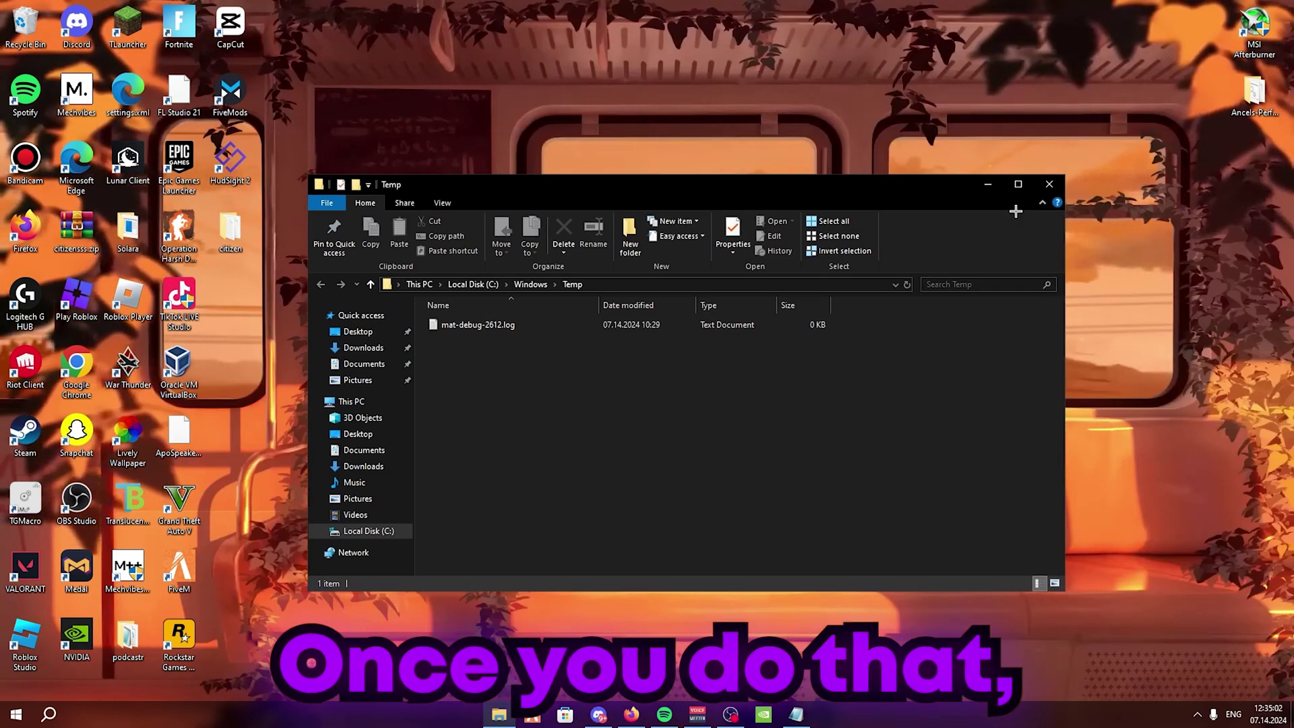
click(1069, 173)
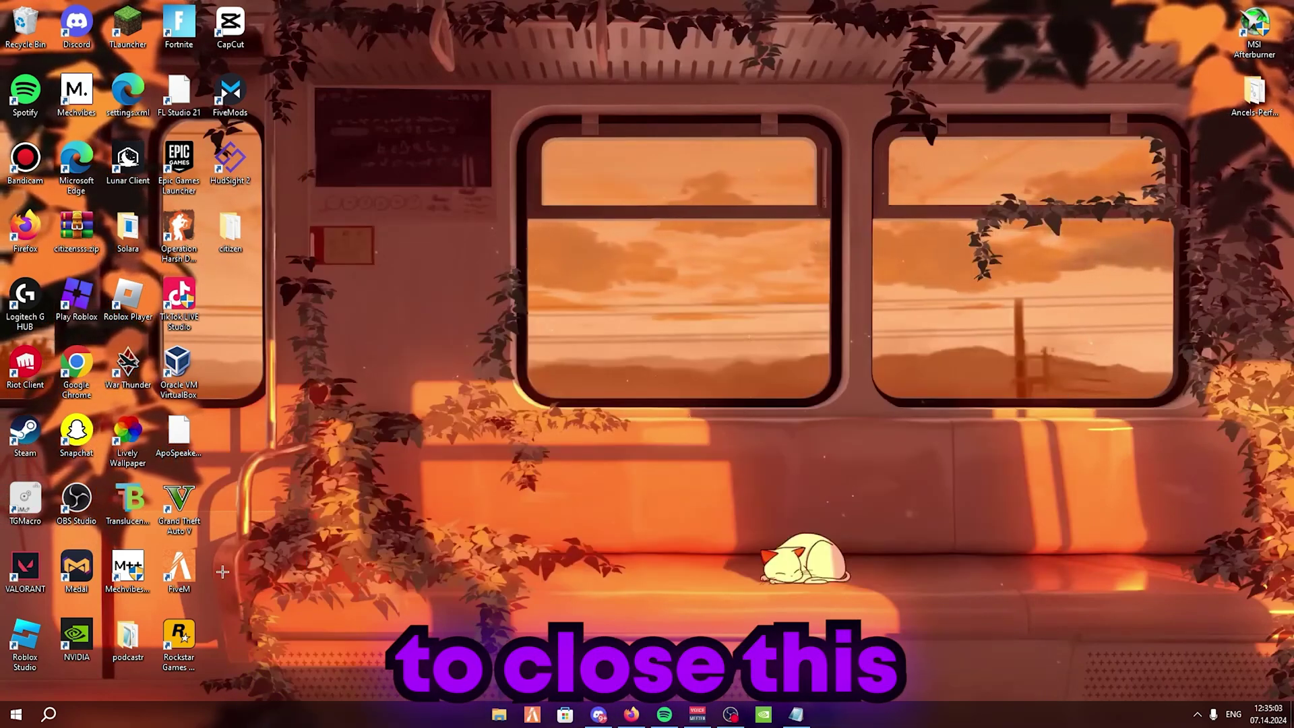
Open the user's %temp% folder through the Run dialog
click(49, 714)
text(run)
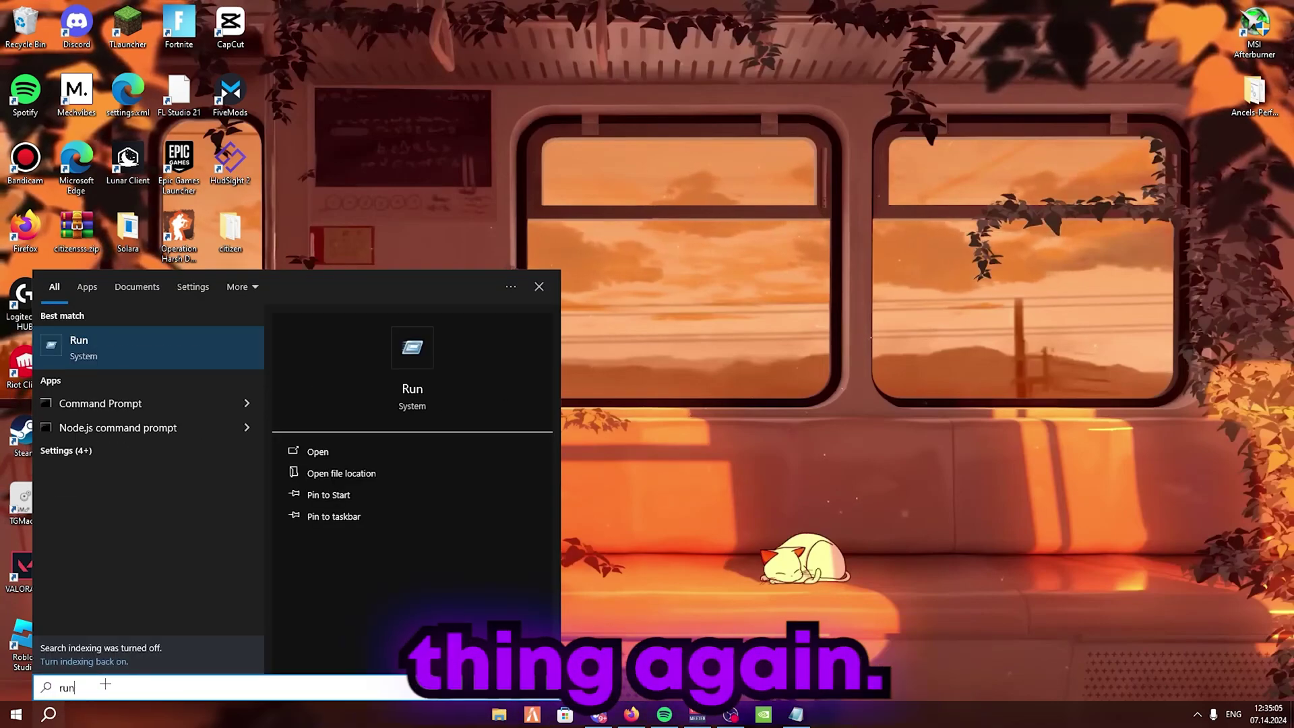
click(318, 452)
drag(155, 555, 526, 466)
text(%)
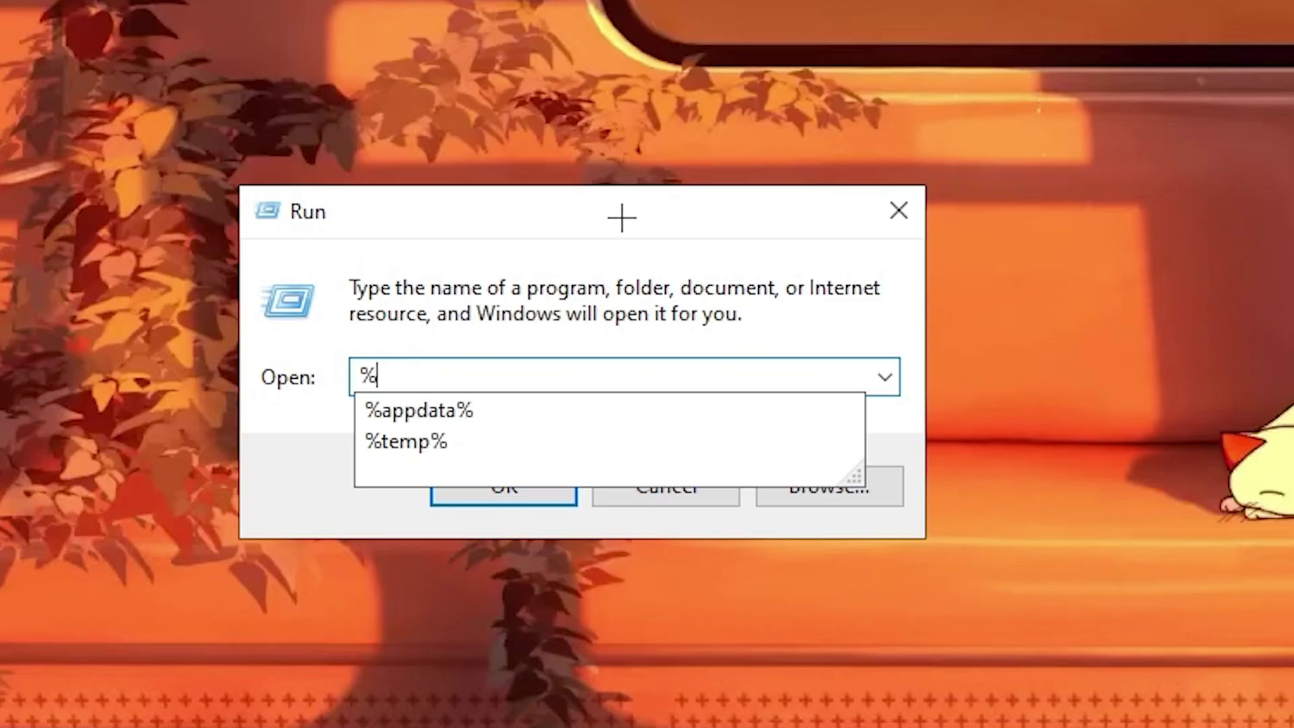
text(temp%)
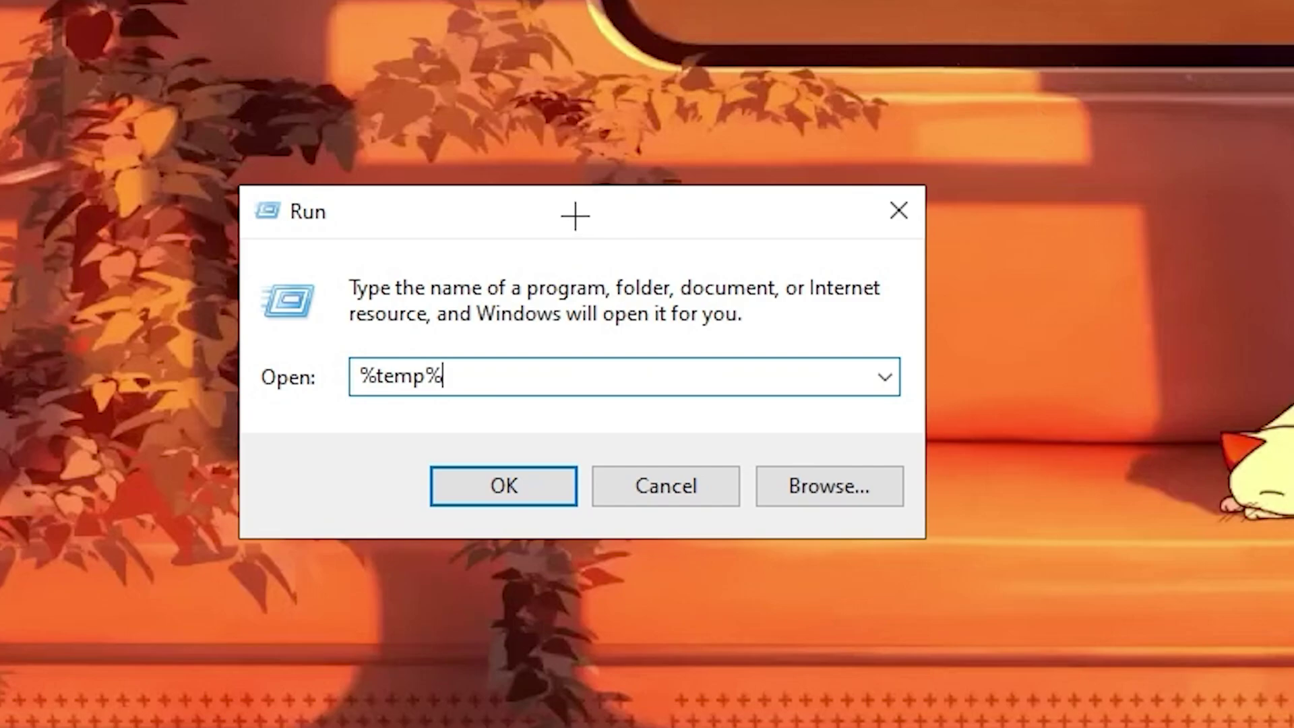
click(537, 464)
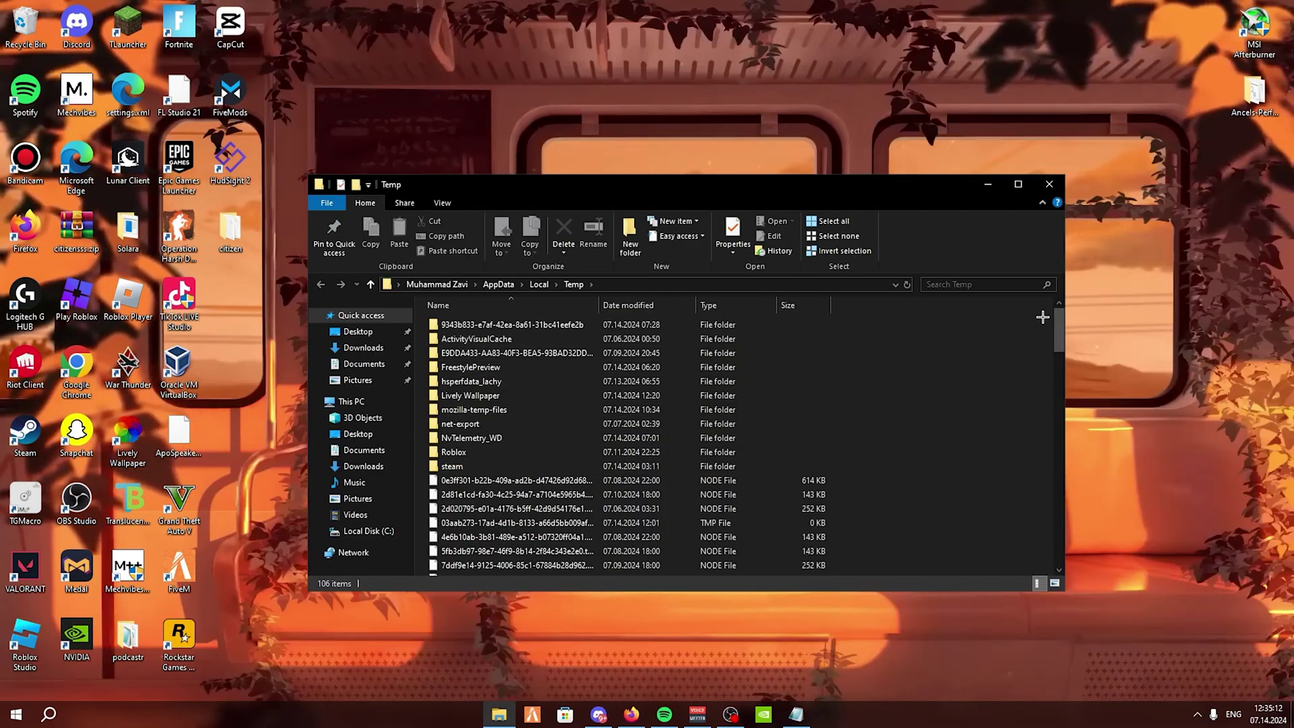
drag(1058, 335, 1052, 267)
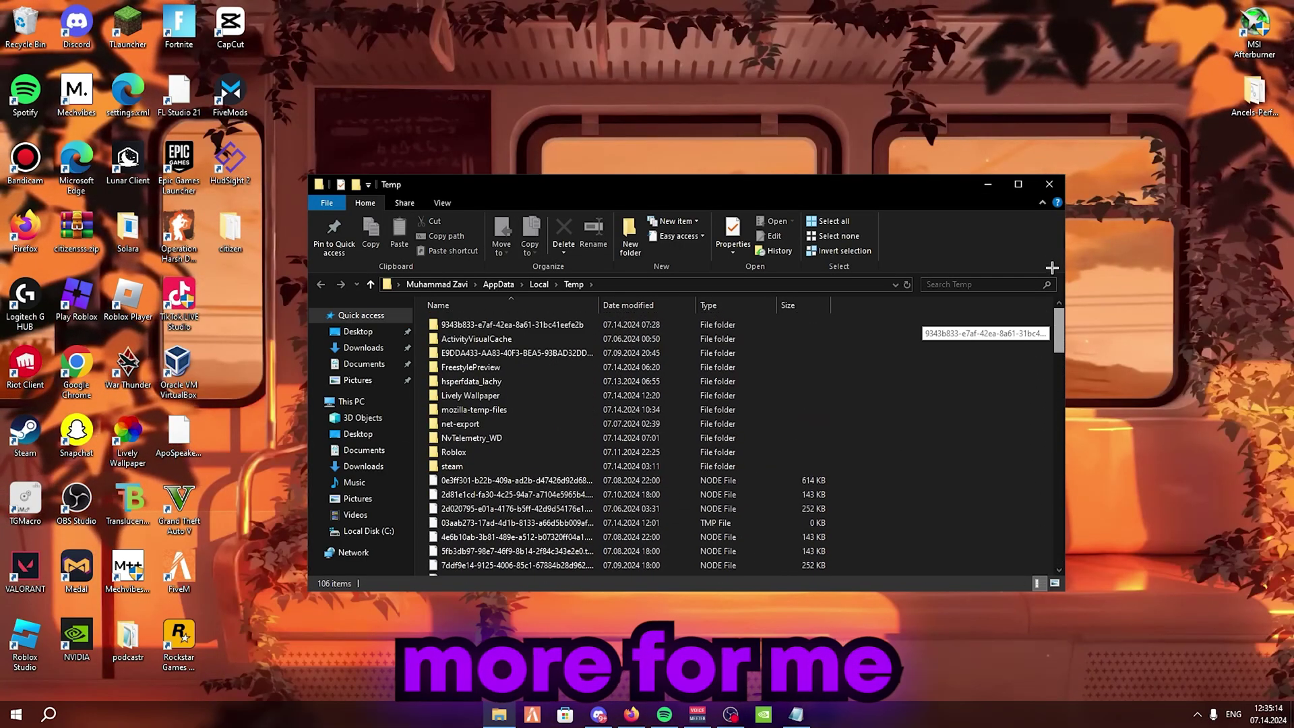
click(1017, 184)
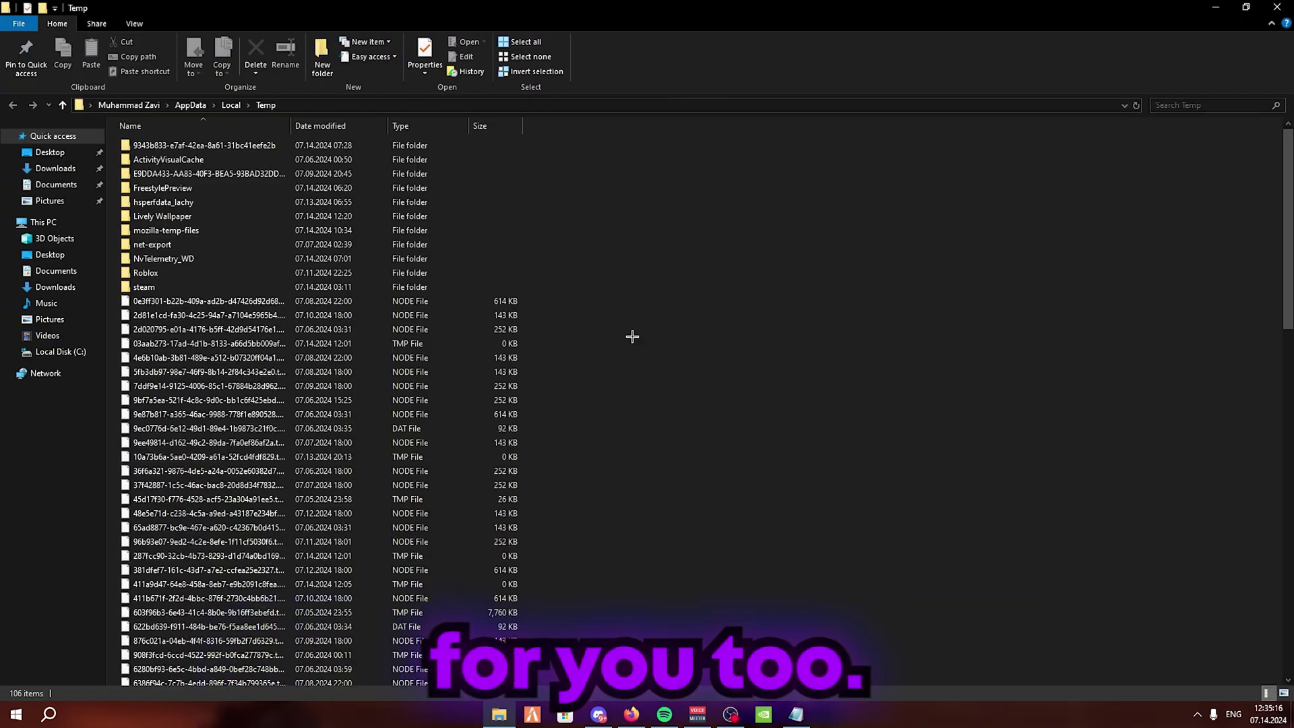
double_click(660, 8)
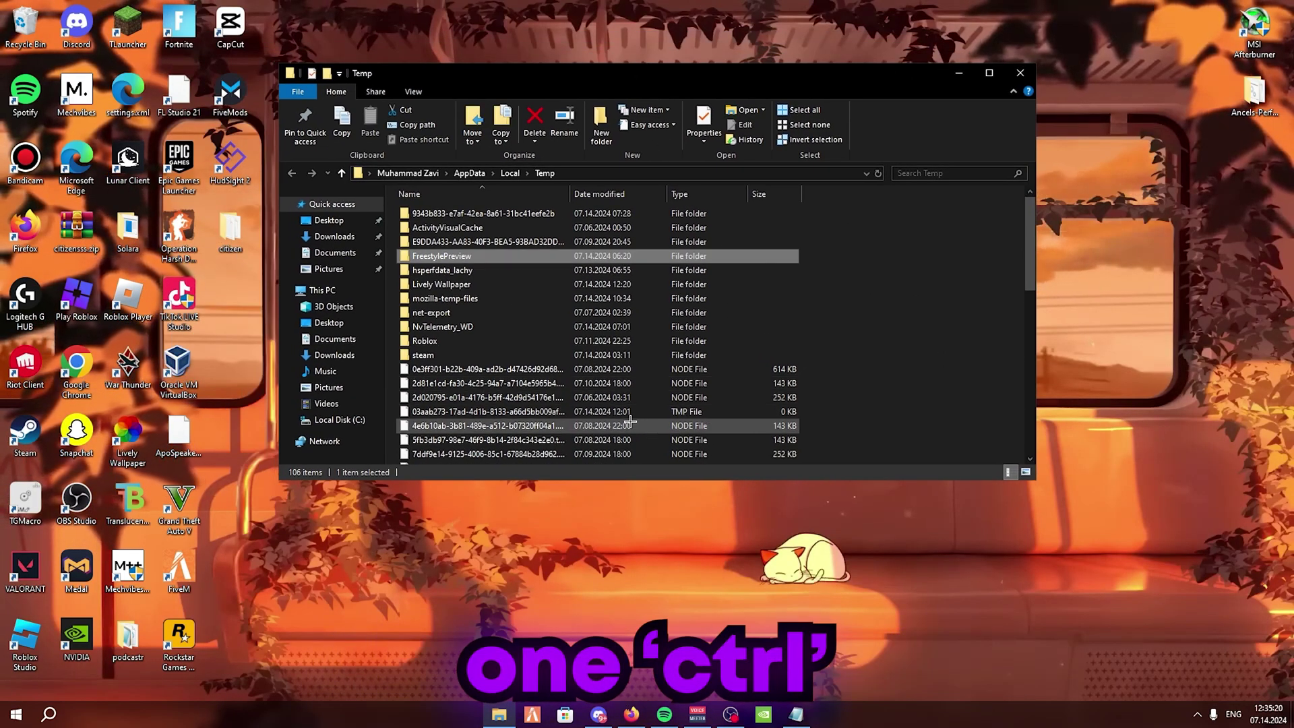
Delete all 106 Temp items, skipping every file in use, and close the folder
key(ctrl+a)
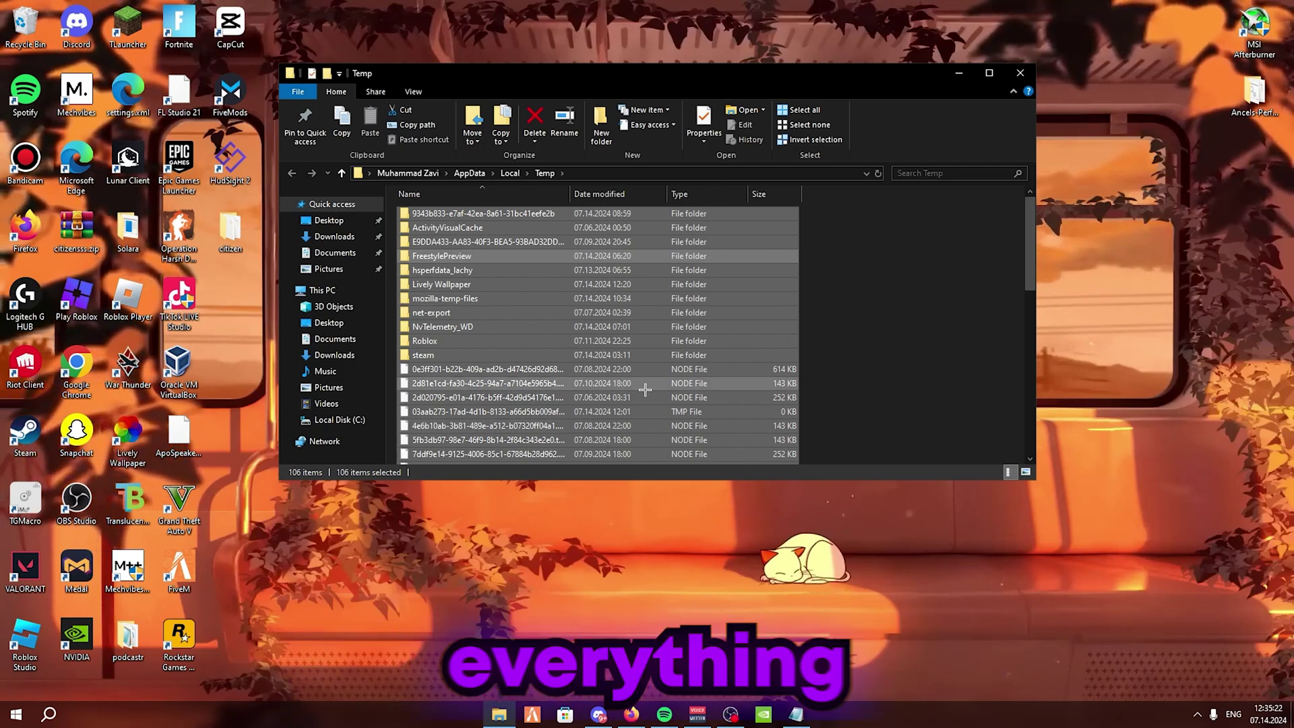
right_click(524, 383)
click(539, 554)
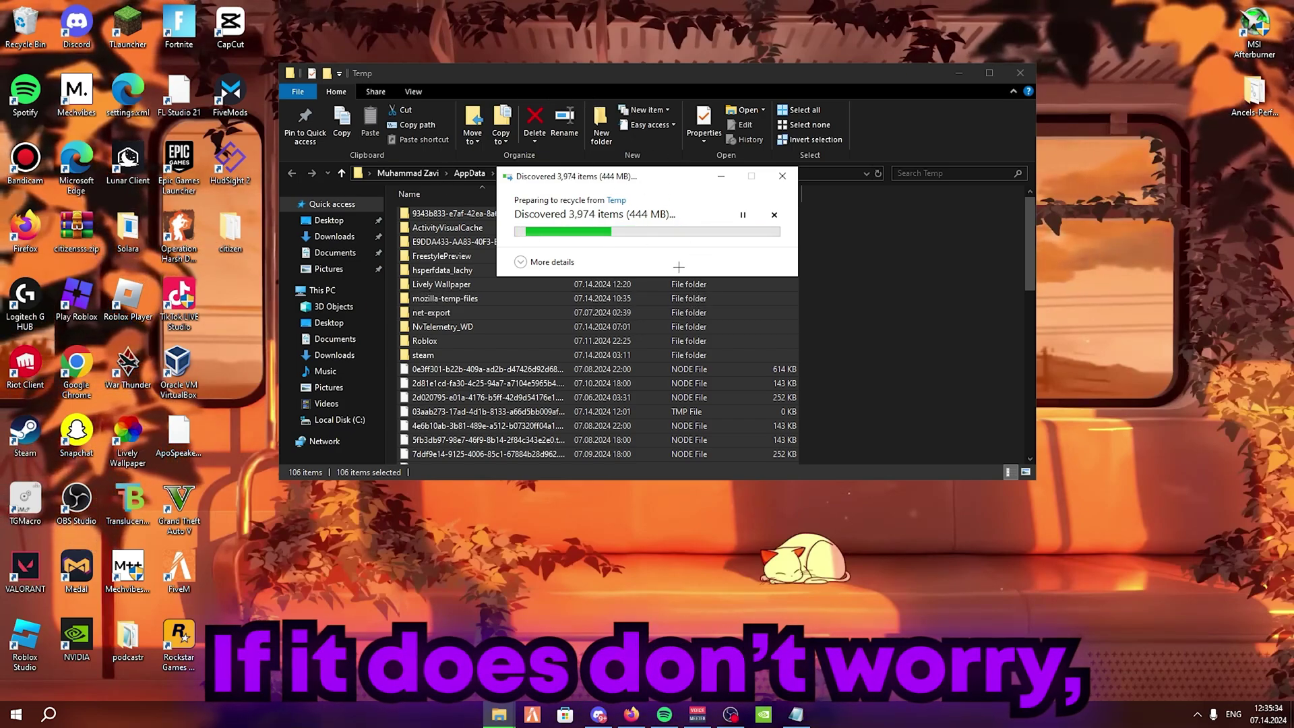
drag(634, 188, 672, 264)
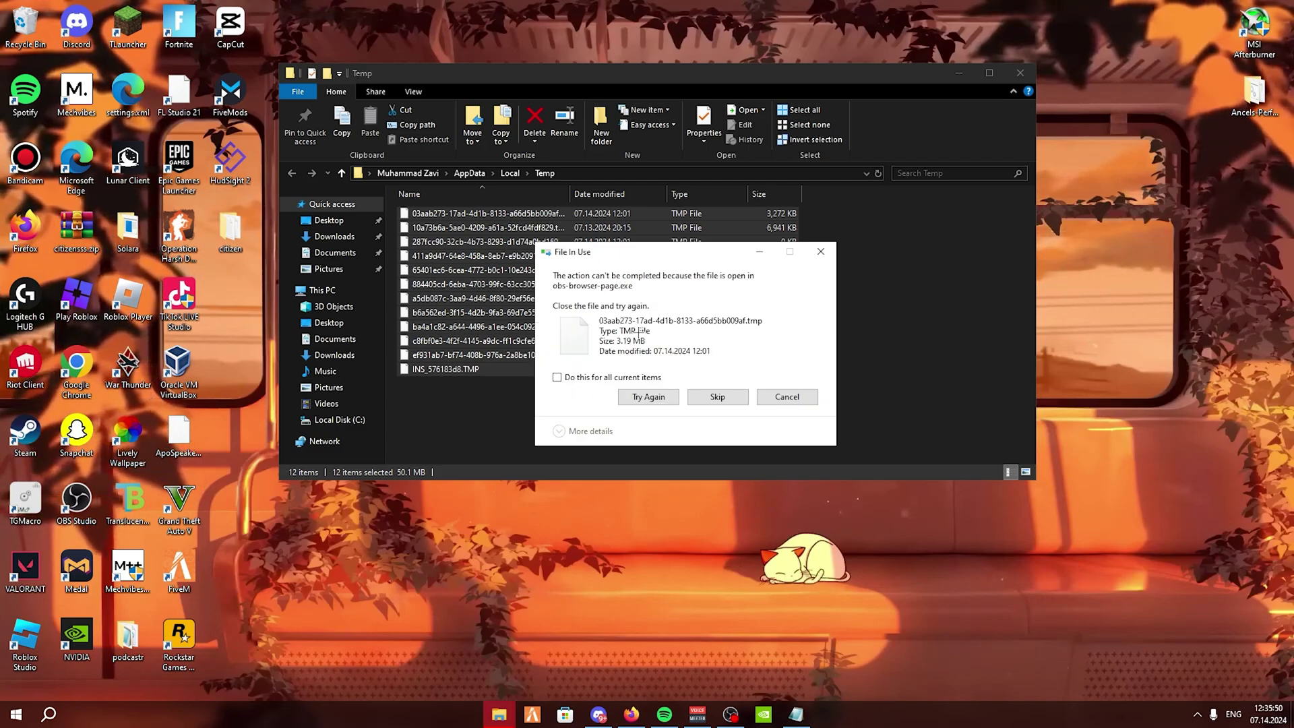
drag(639, 331, 624, 237)
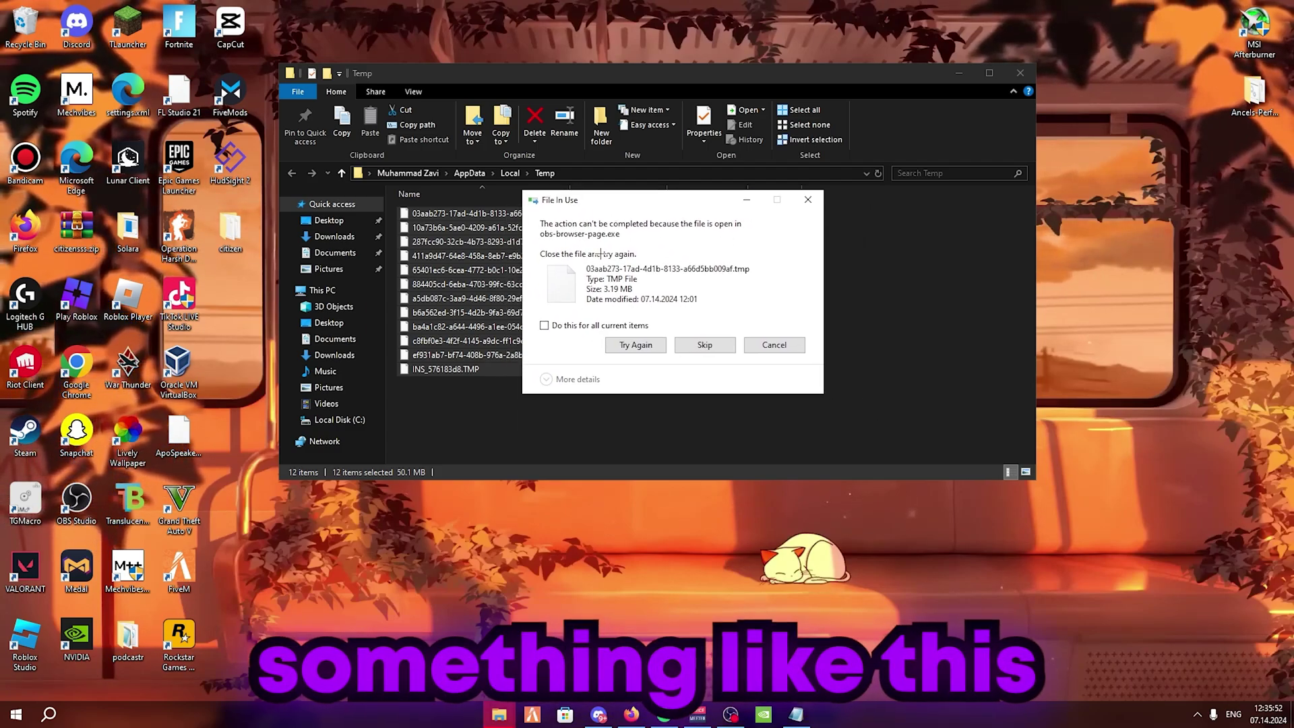
click(588, 325)
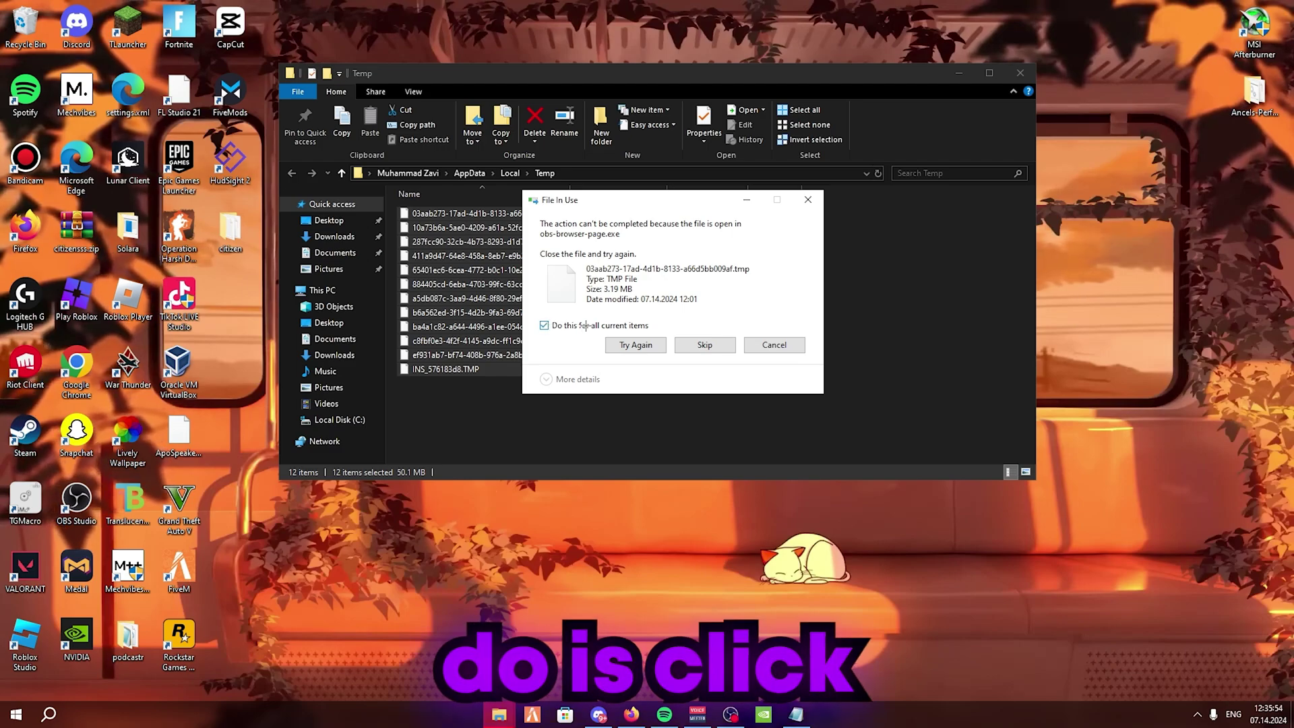
click(704, 344)
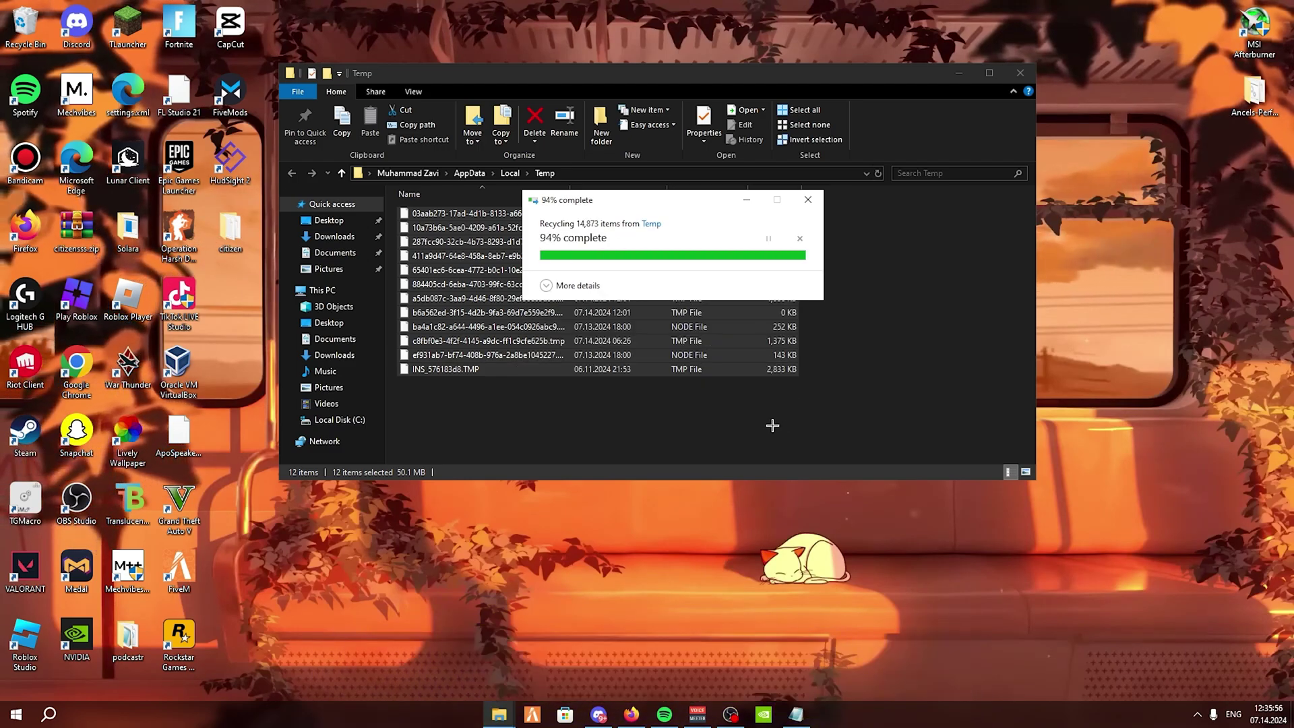
key(alt+F4)
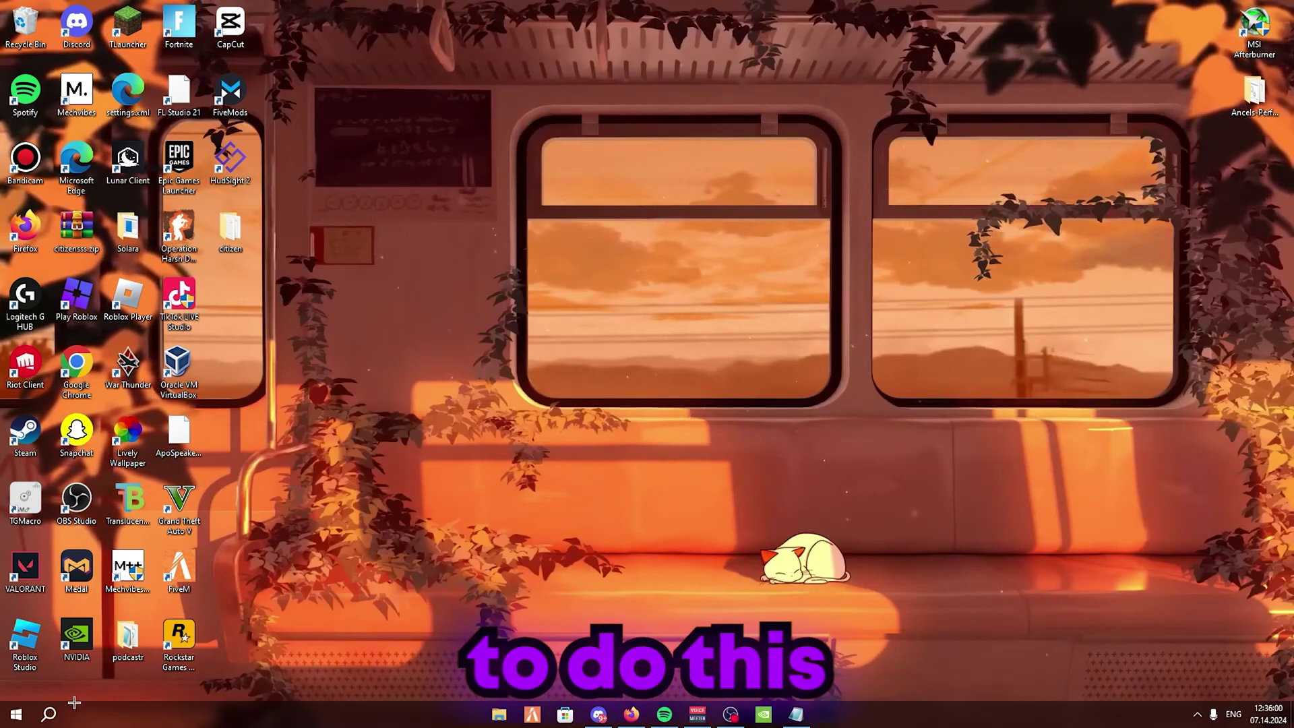
Open the C:\Windows\Prefetch folder through the Run dialog with 'prefetch'
click(49, 714)
text(run)
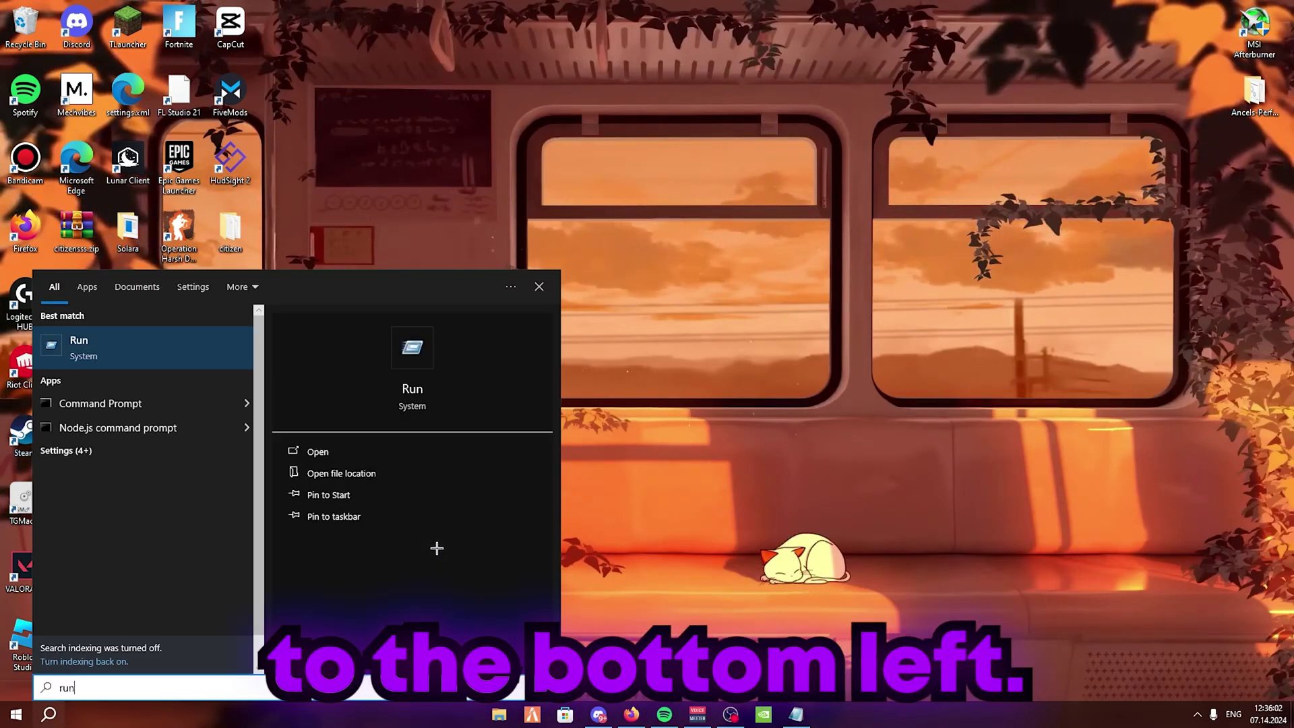
click(566, 322)
drag(160, 547, 660, 403)
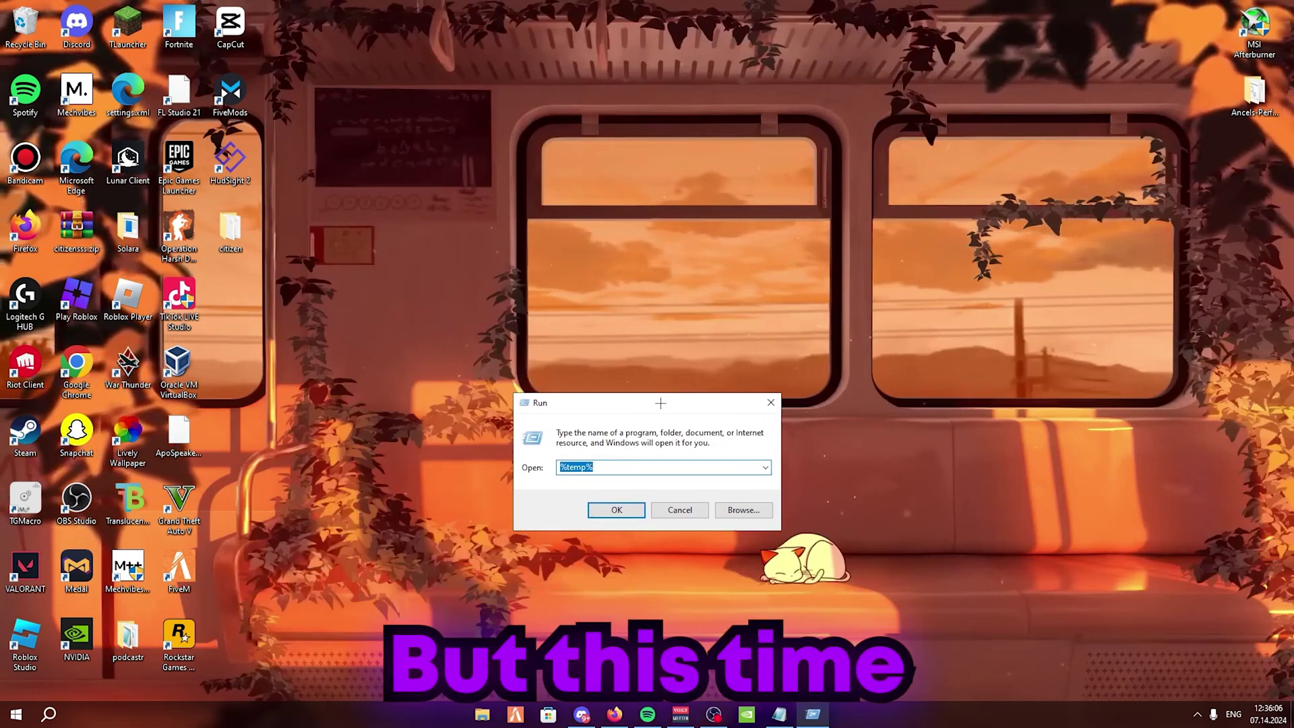
text(pre)
text(fet)
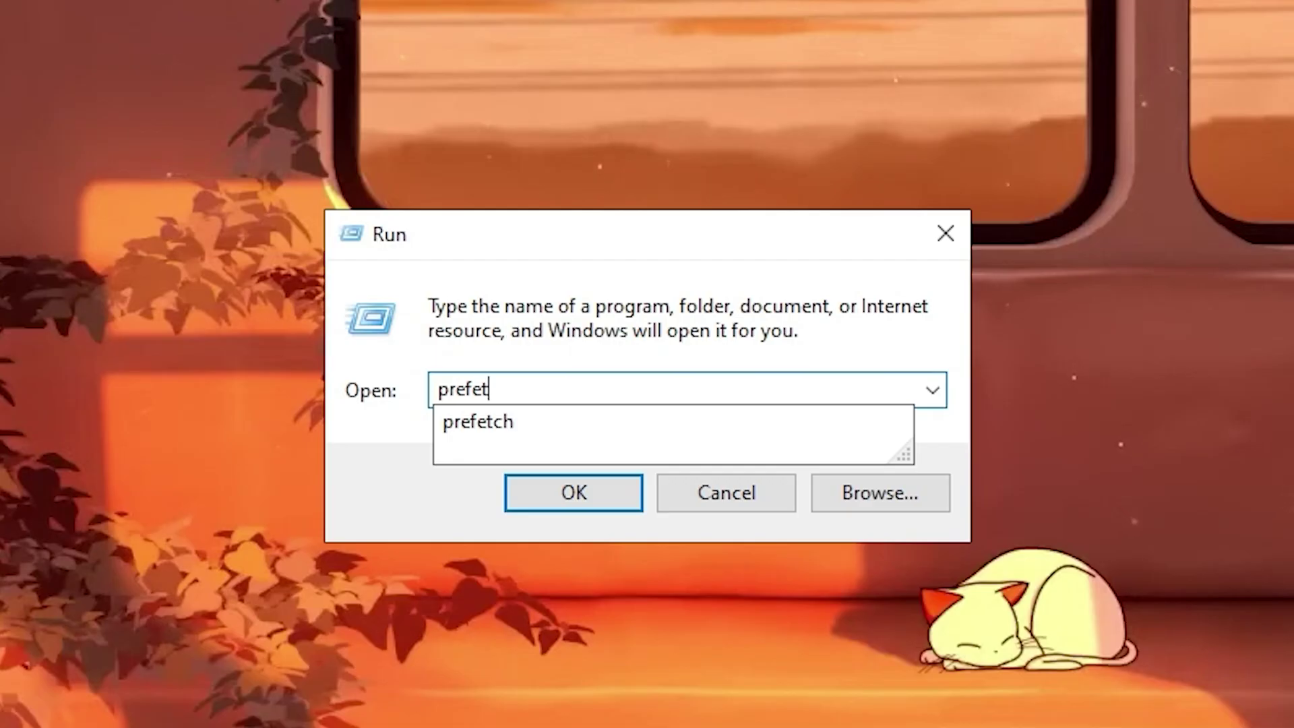
text(ch)
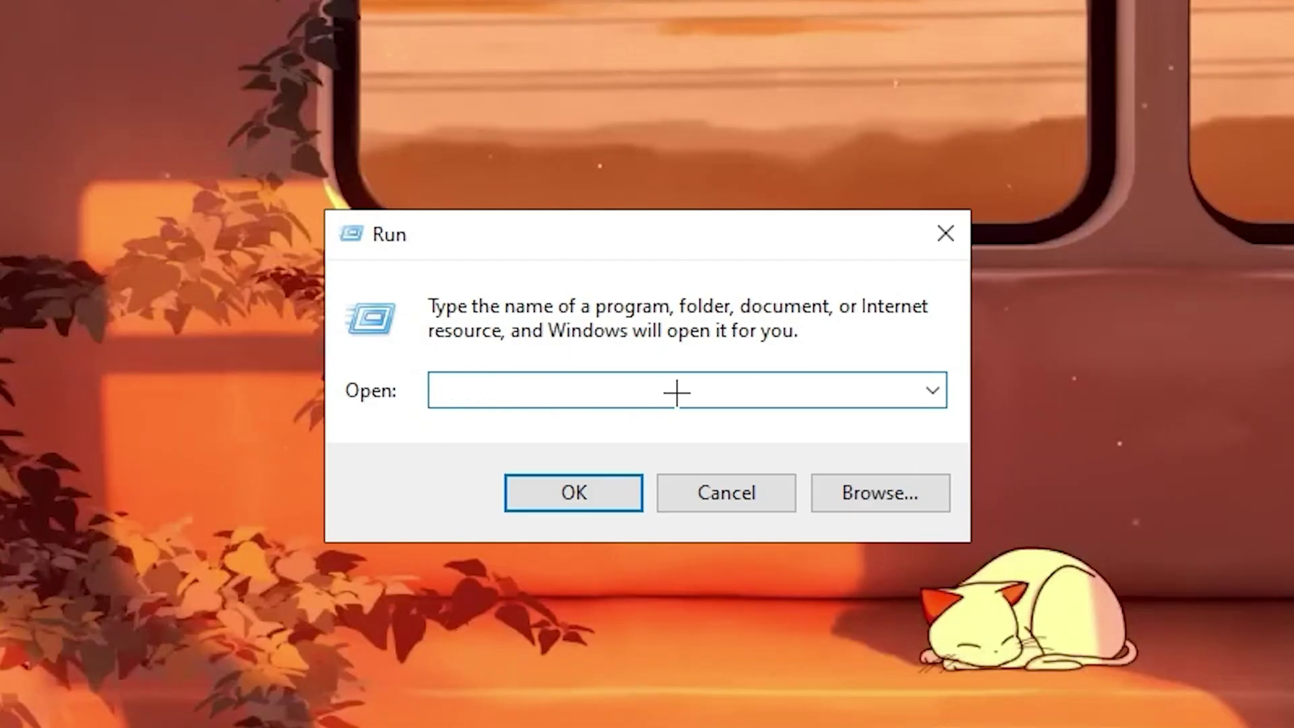
click(576, 495)
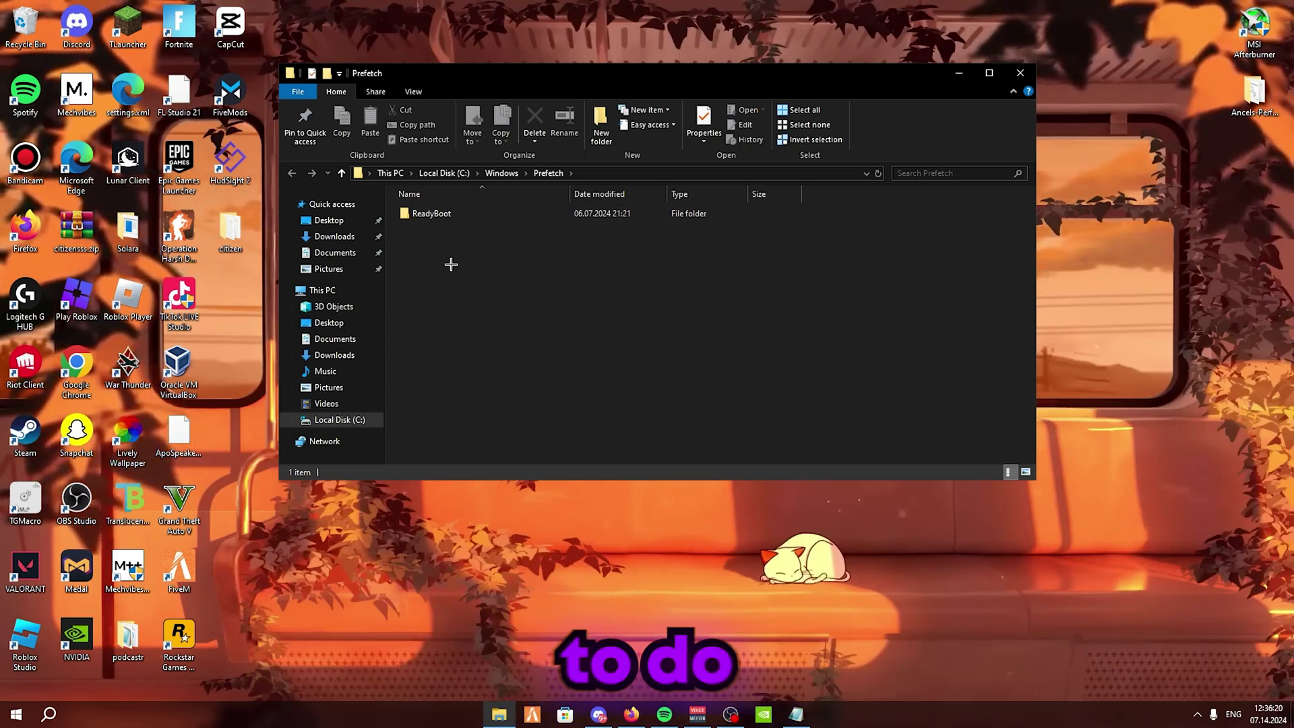
Delete the ReadyBoot folder so Prefetch is empty, then close the window
click(471, 214)
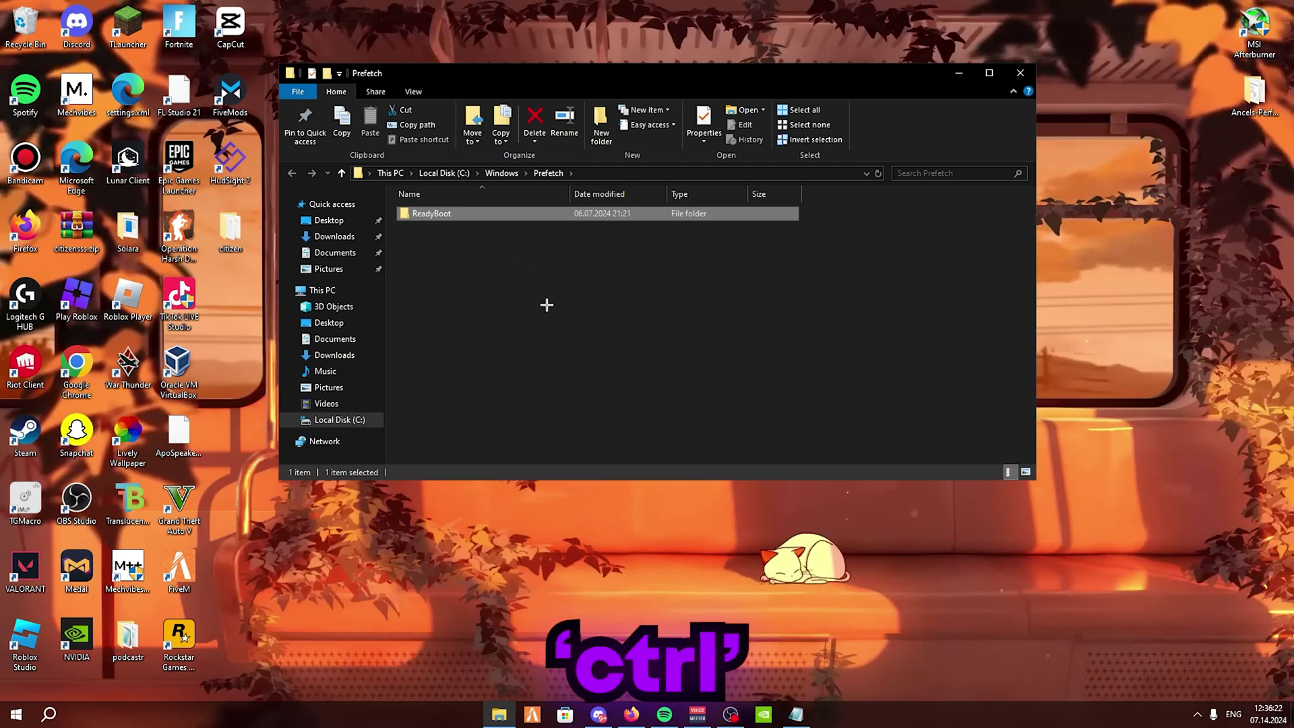
key(ctrl+a)
key(Delete)
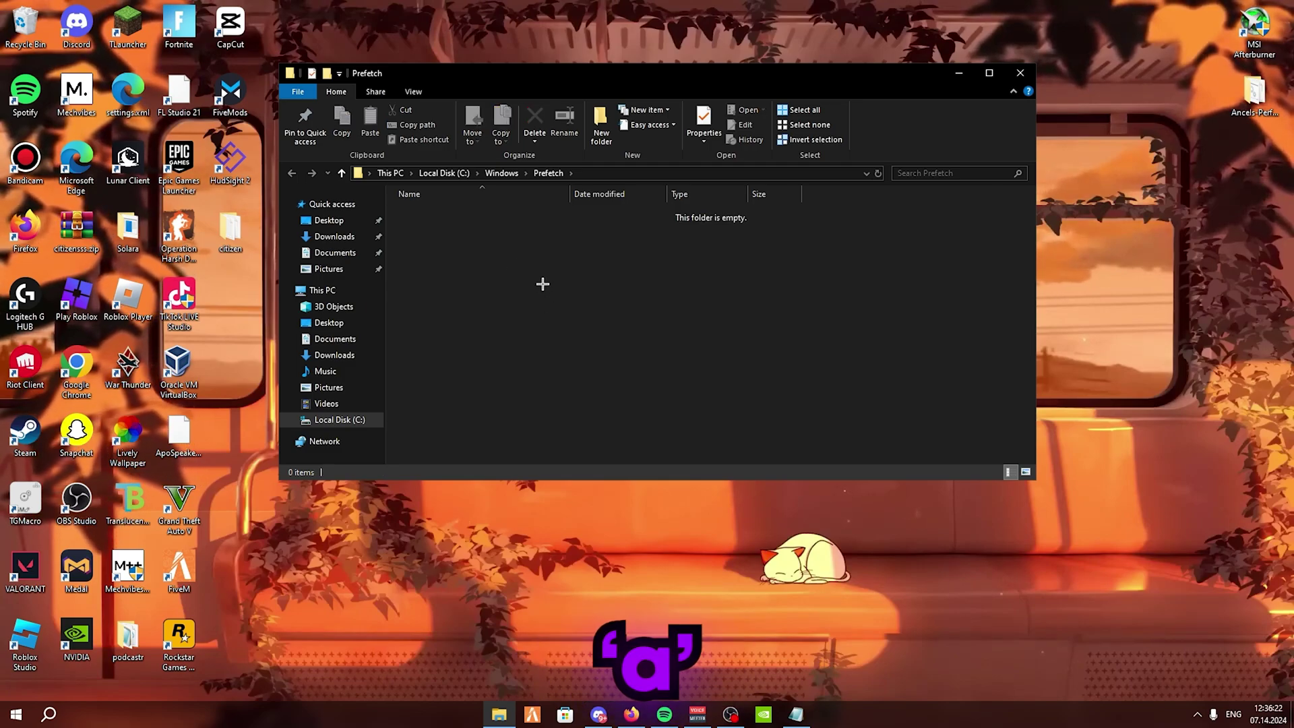
click(1019, 73)
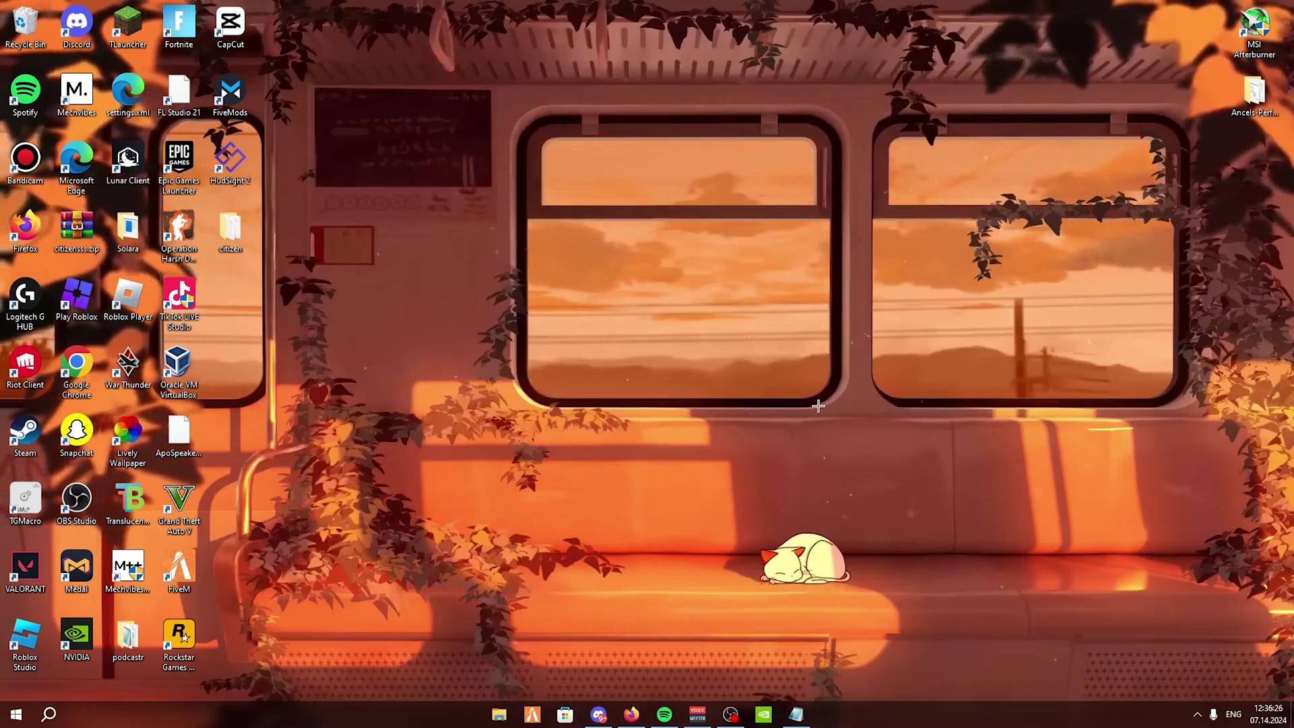
click(795, 714)
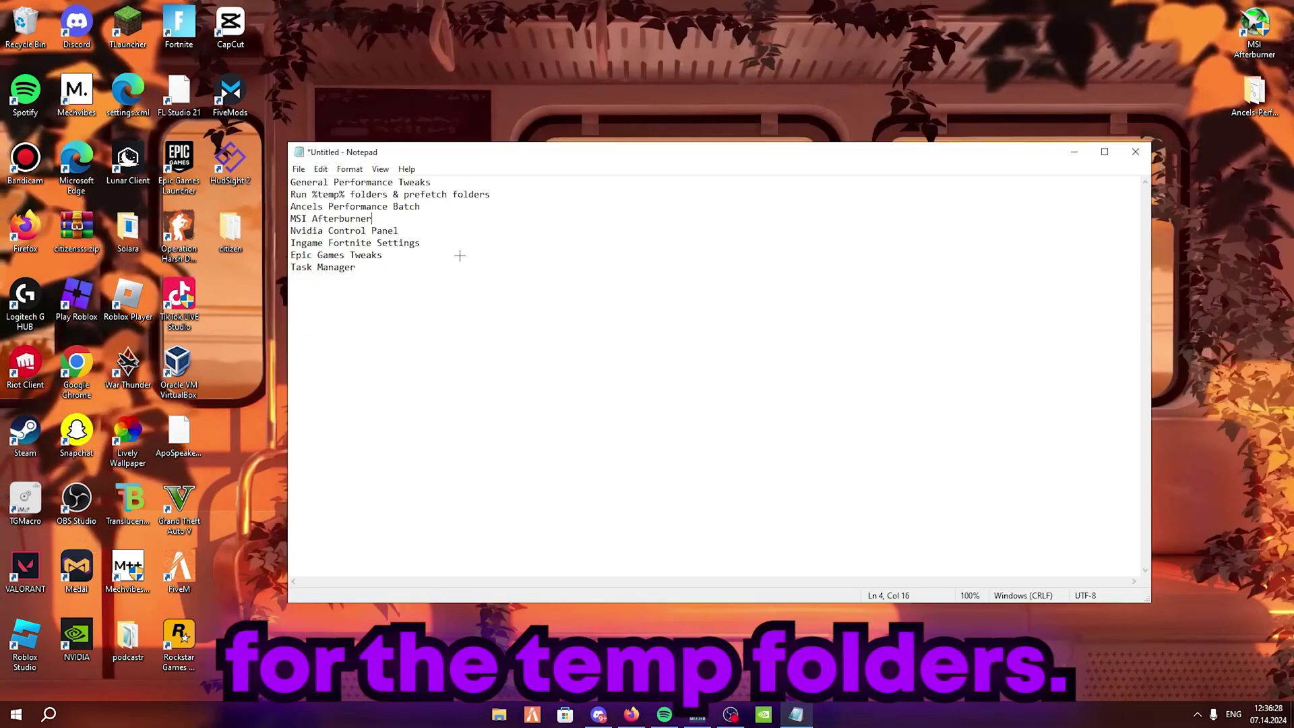
click(497, 195)
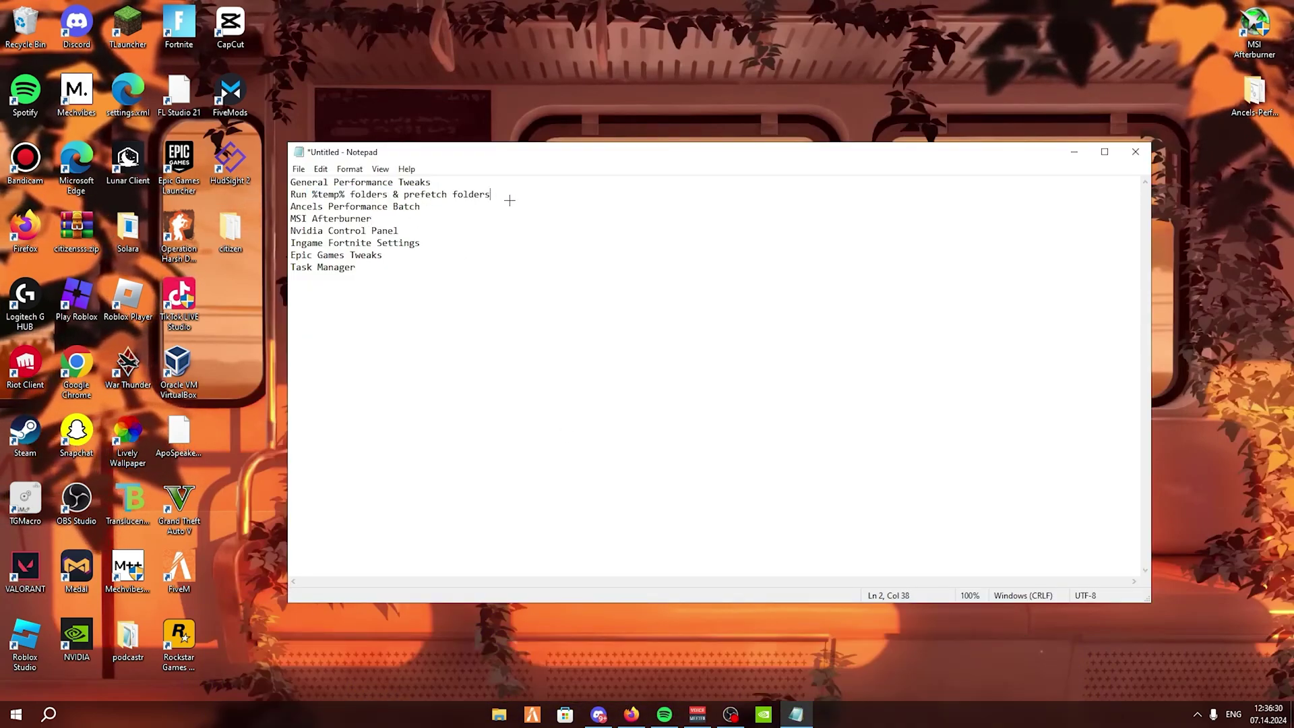
drag(436, 210, 289, 206)
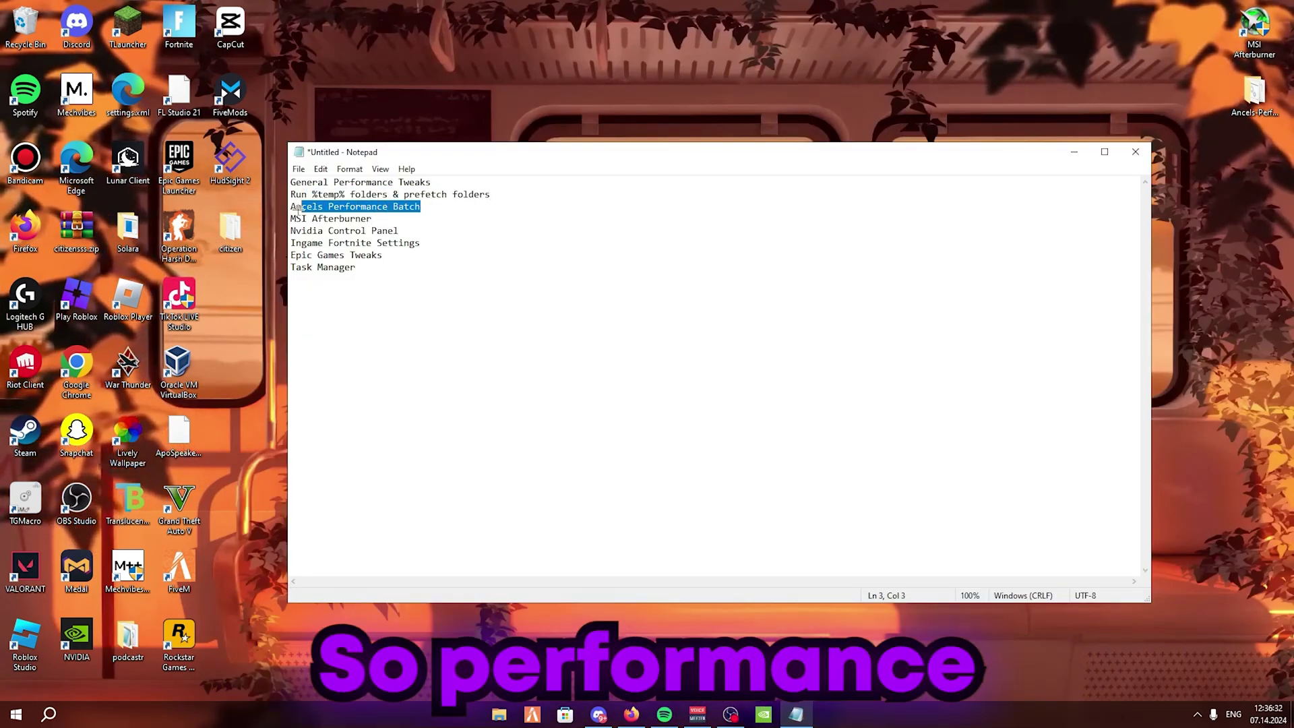
click(458, 213)
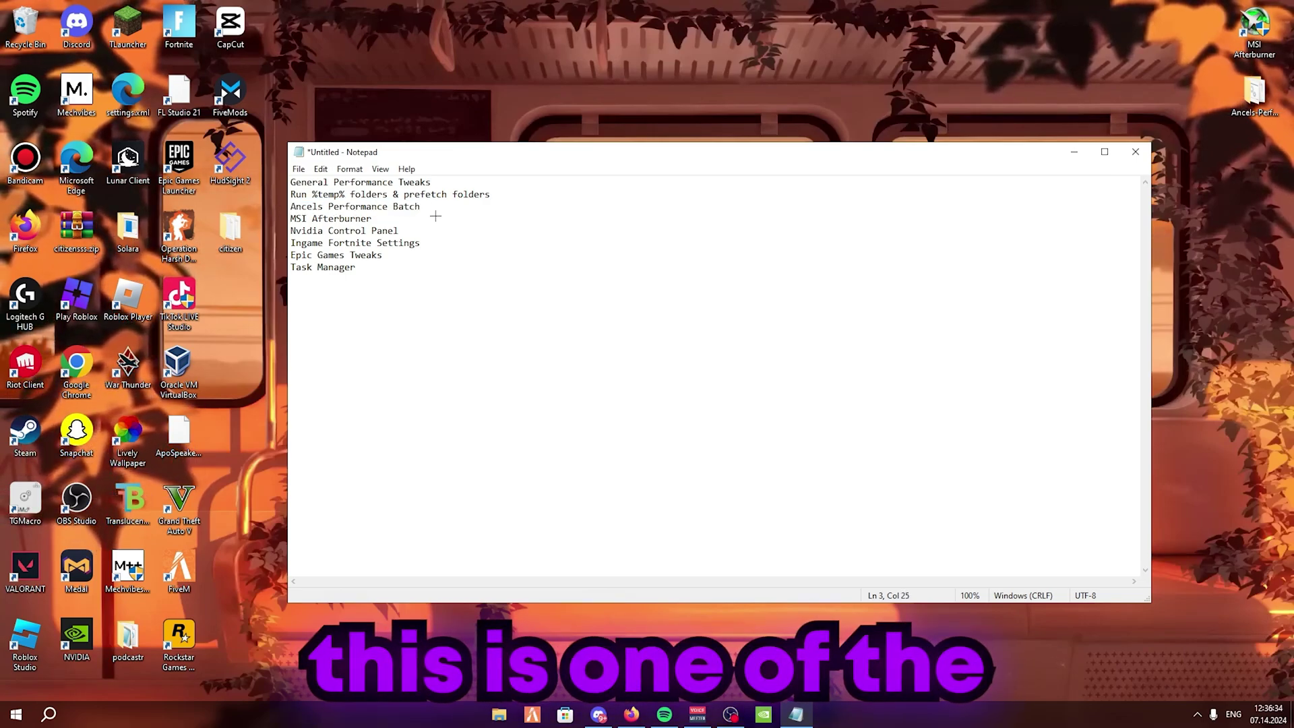
mouse_move(426, 205)
mouse_down()
mouse_move(287, 208)
mouse_move(425, 206)
mouse_up()
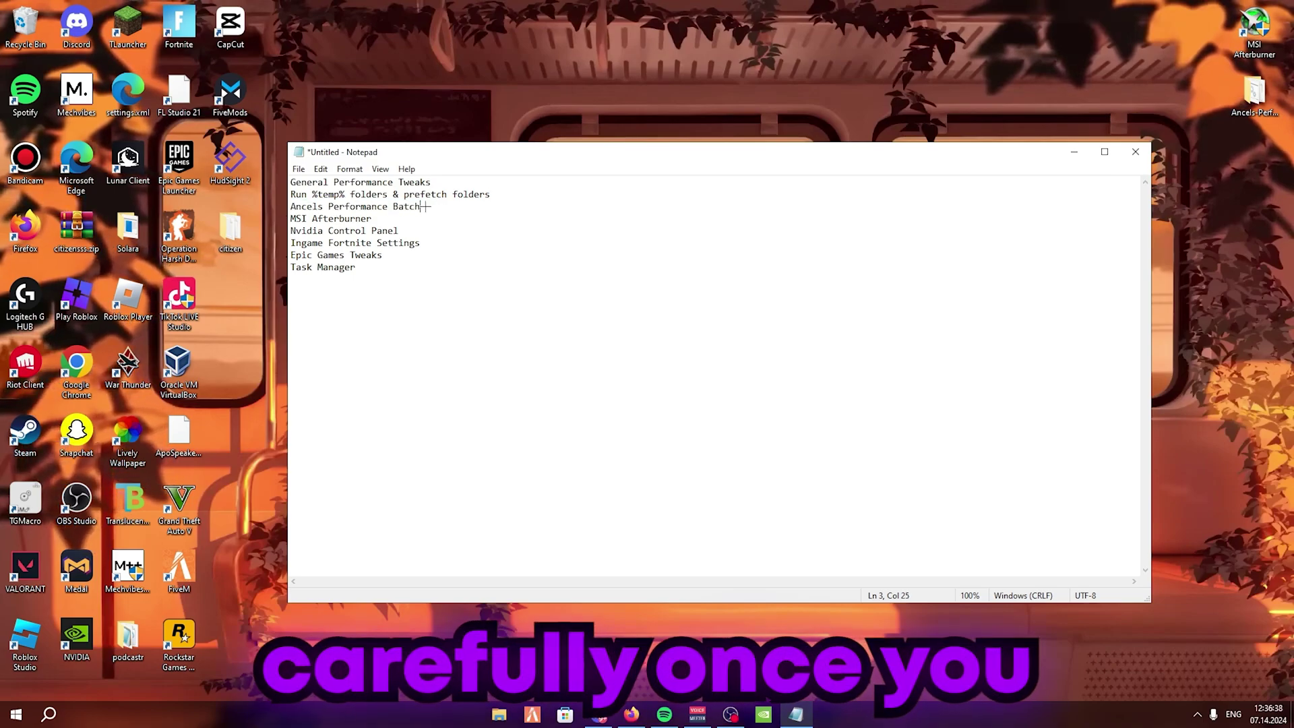
click(1076, 153)
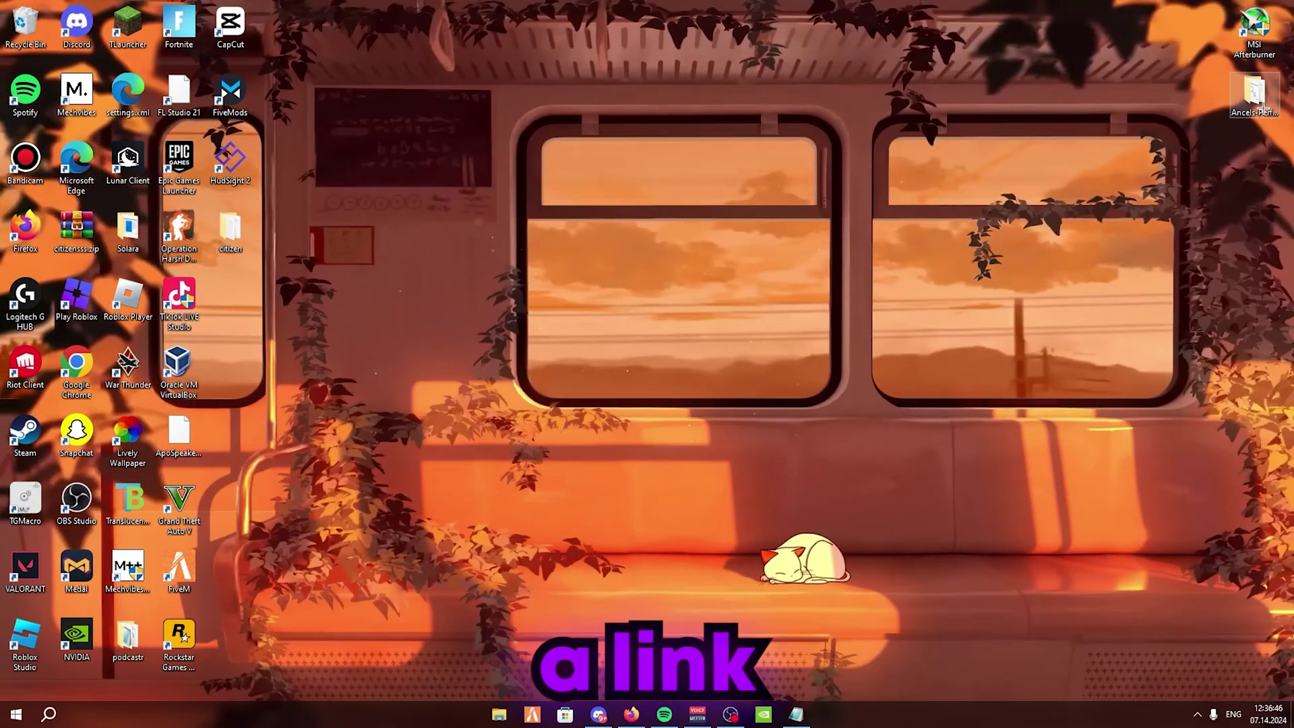
Open Ancels-Performance-Batch-main and run AncelsPerformanceBatch.bat as administrator
drag(1263, 111, 640, 302)
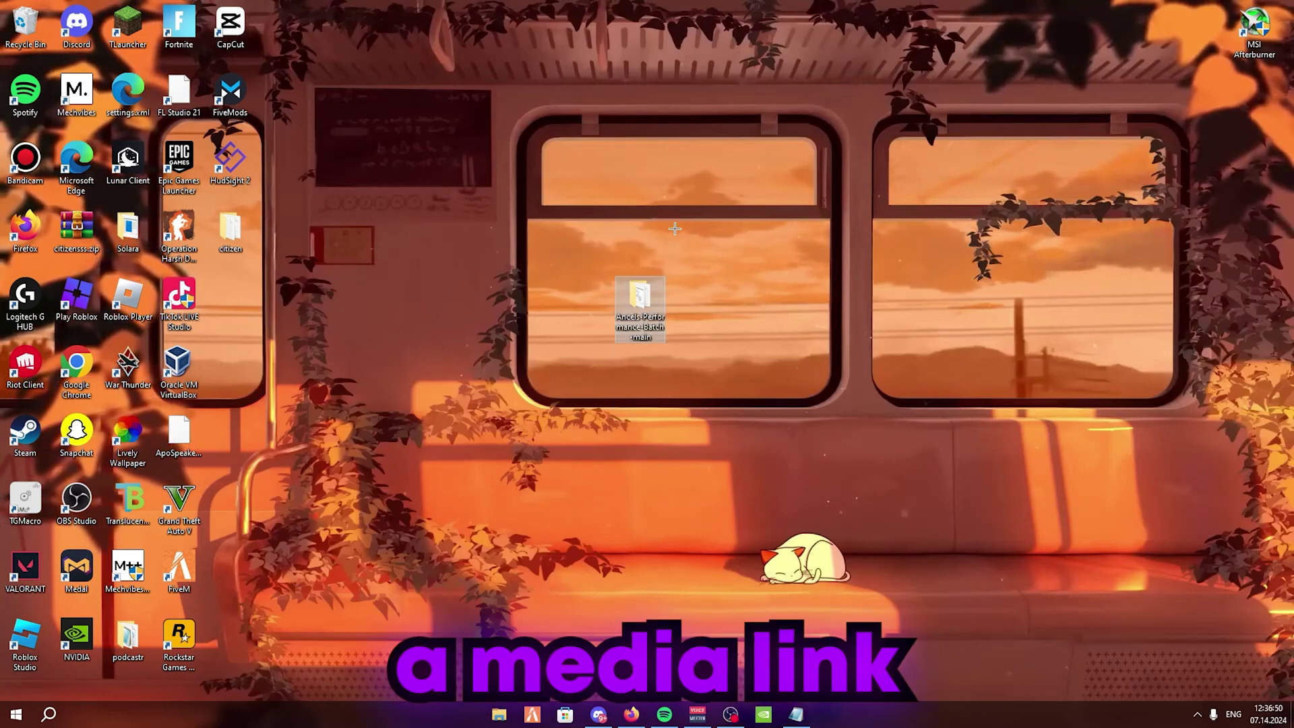
double_click(661, 301)
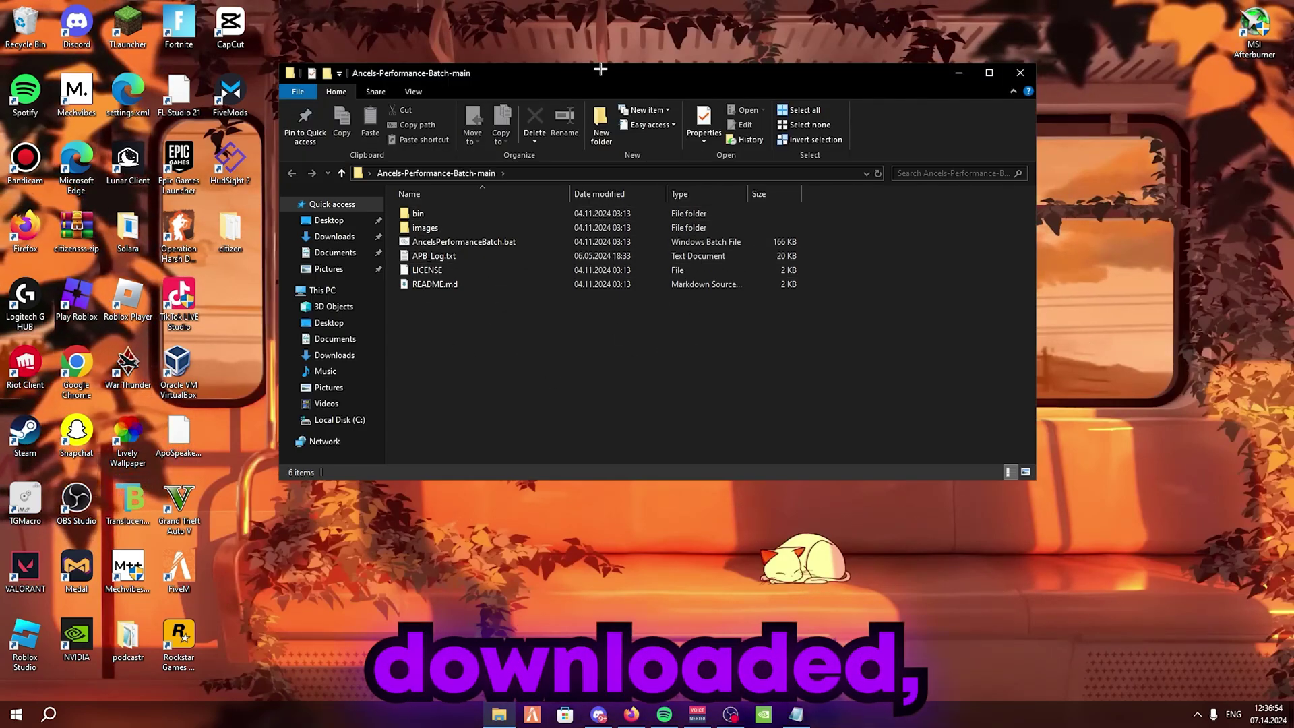
drag(600, 68, 643, 100)
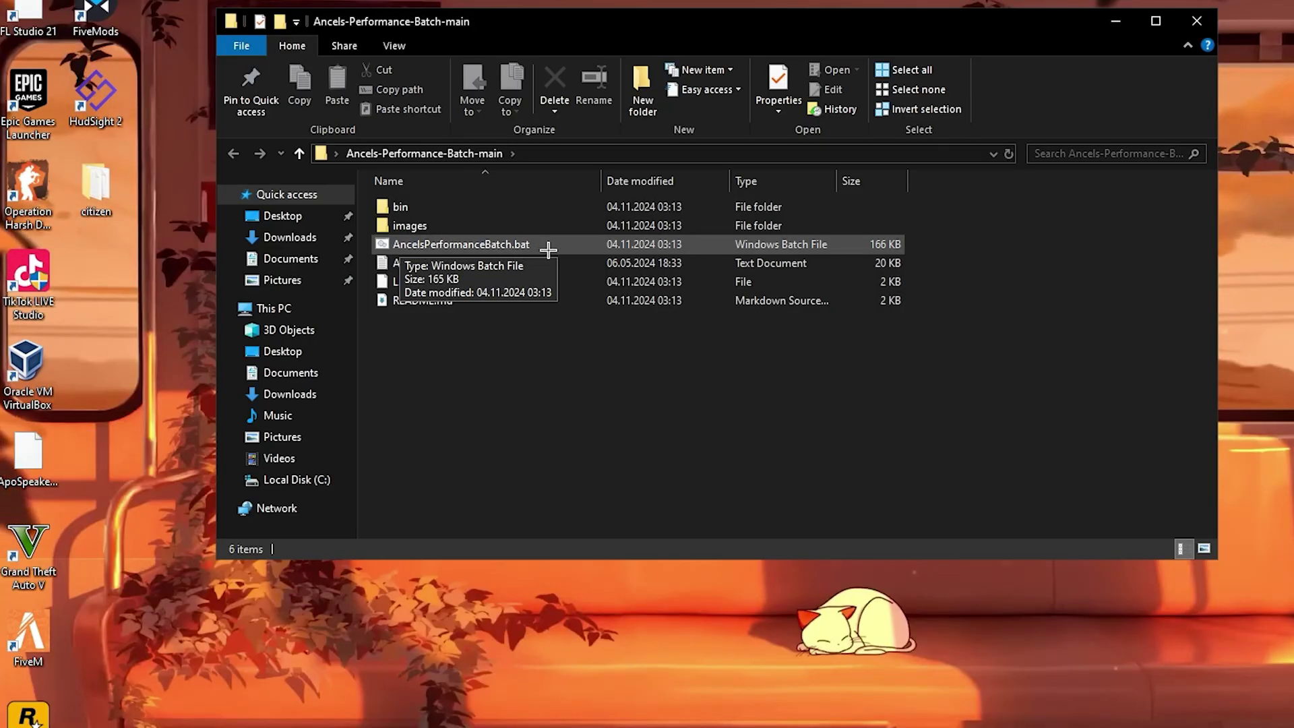
click(458, 244)
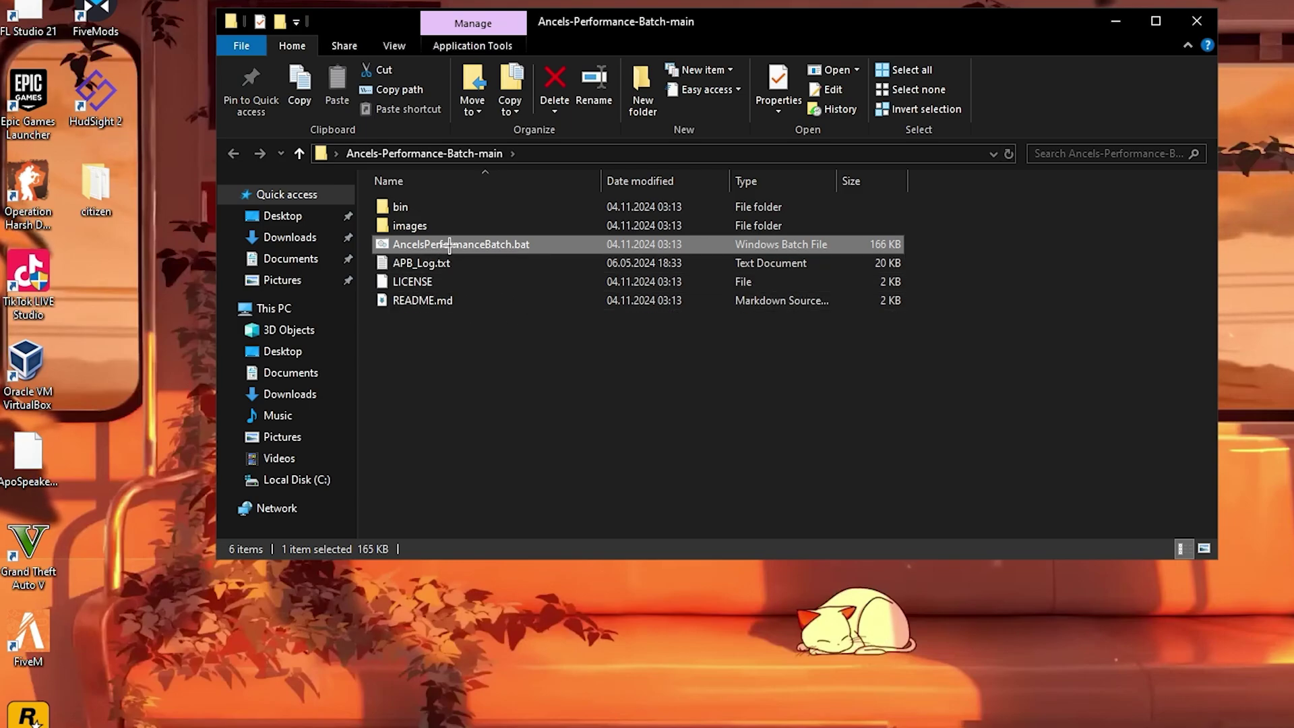
right_click(440, 244)
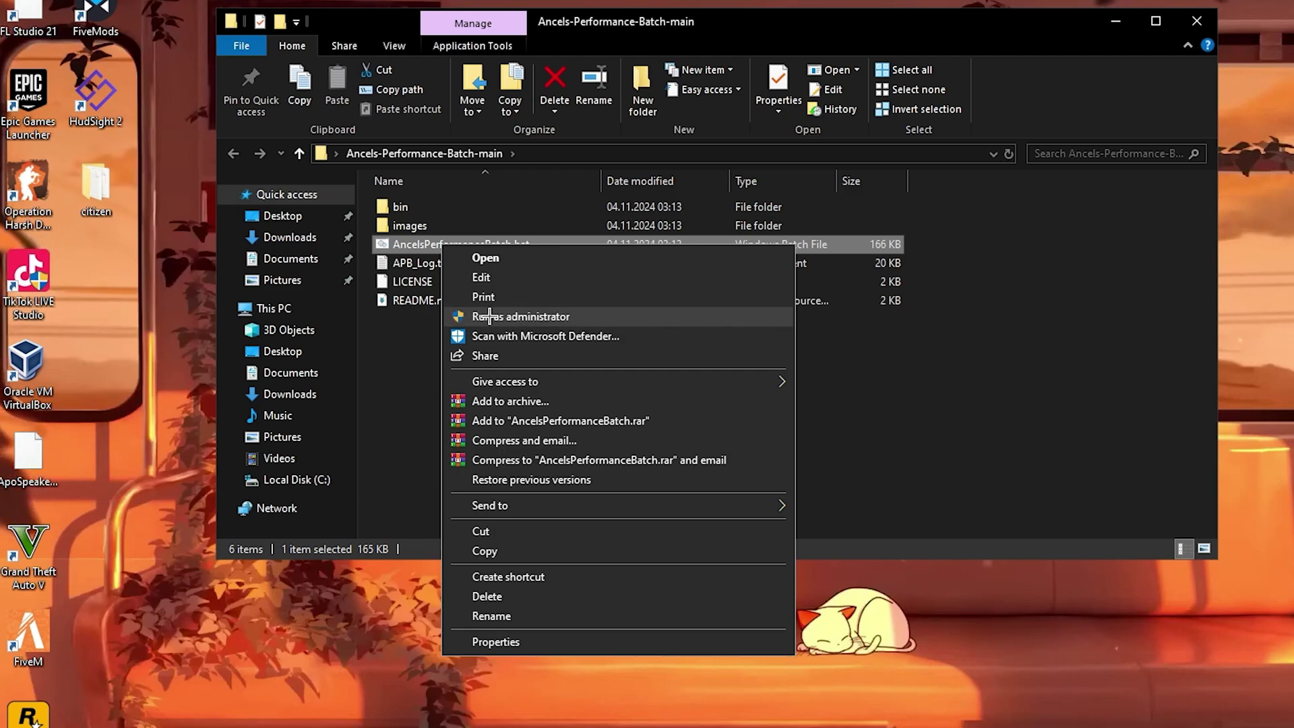
click(535, 316)
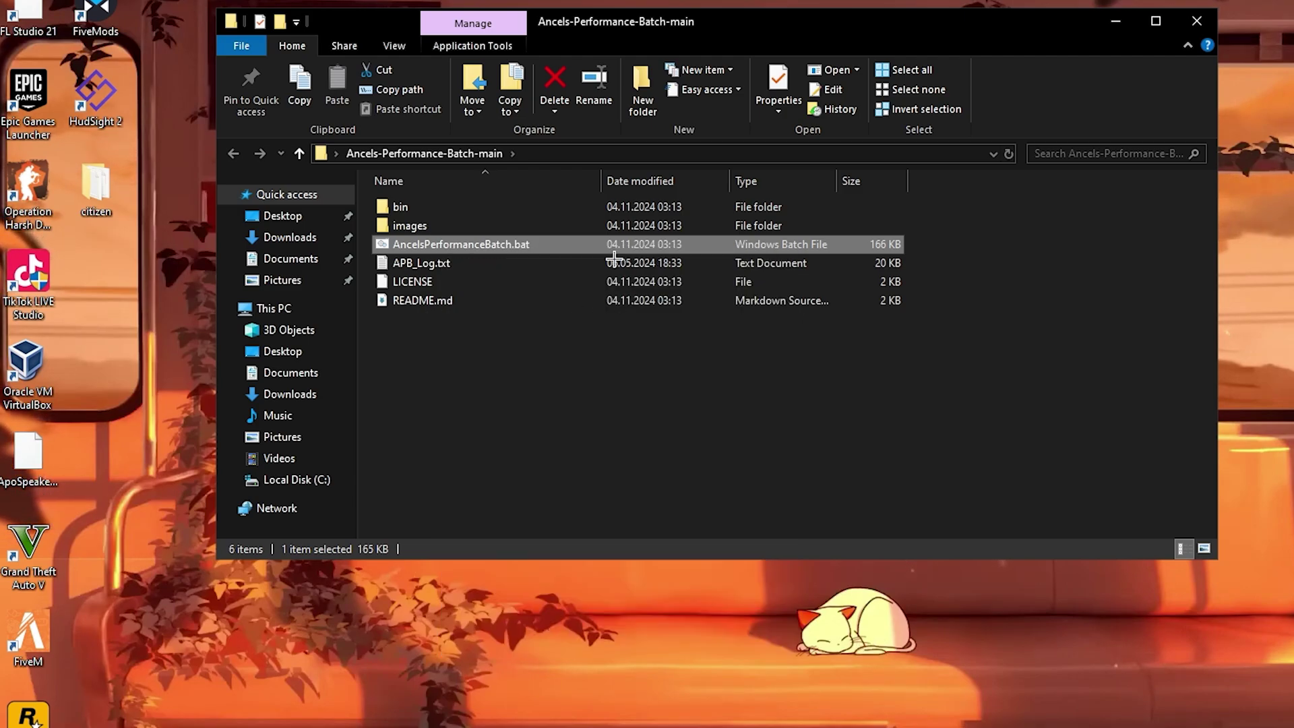
Grant the script admin rights and respond to its restore-point question (Yes = 1)
click(670, 462)
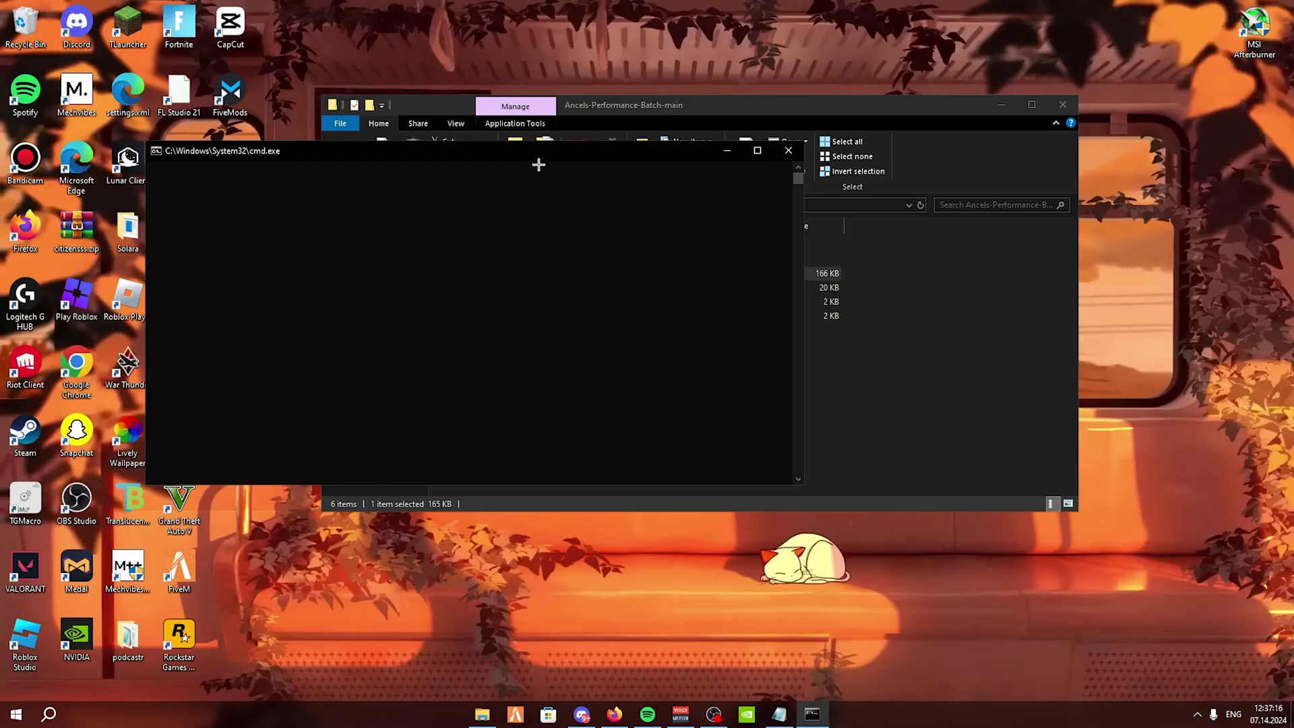
drag(539, 164, 702, 161)
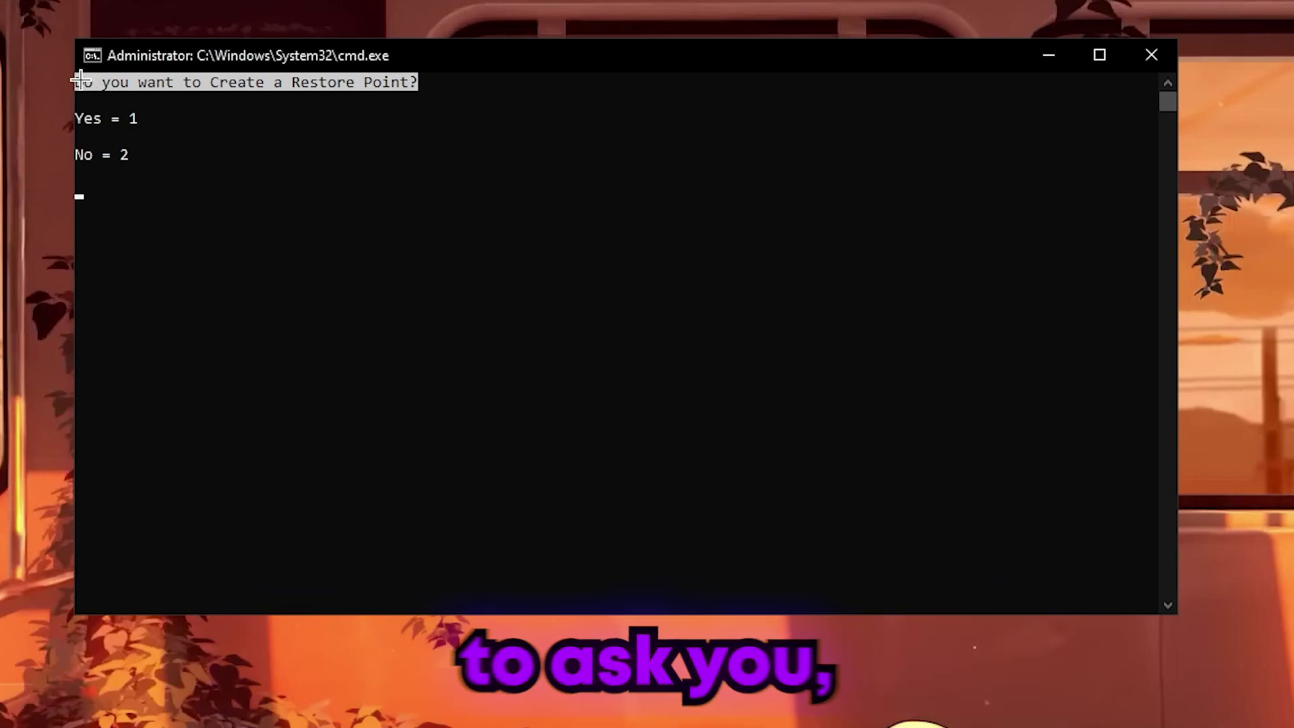
click(173, 81)
drag(419, 82, 453, 81)
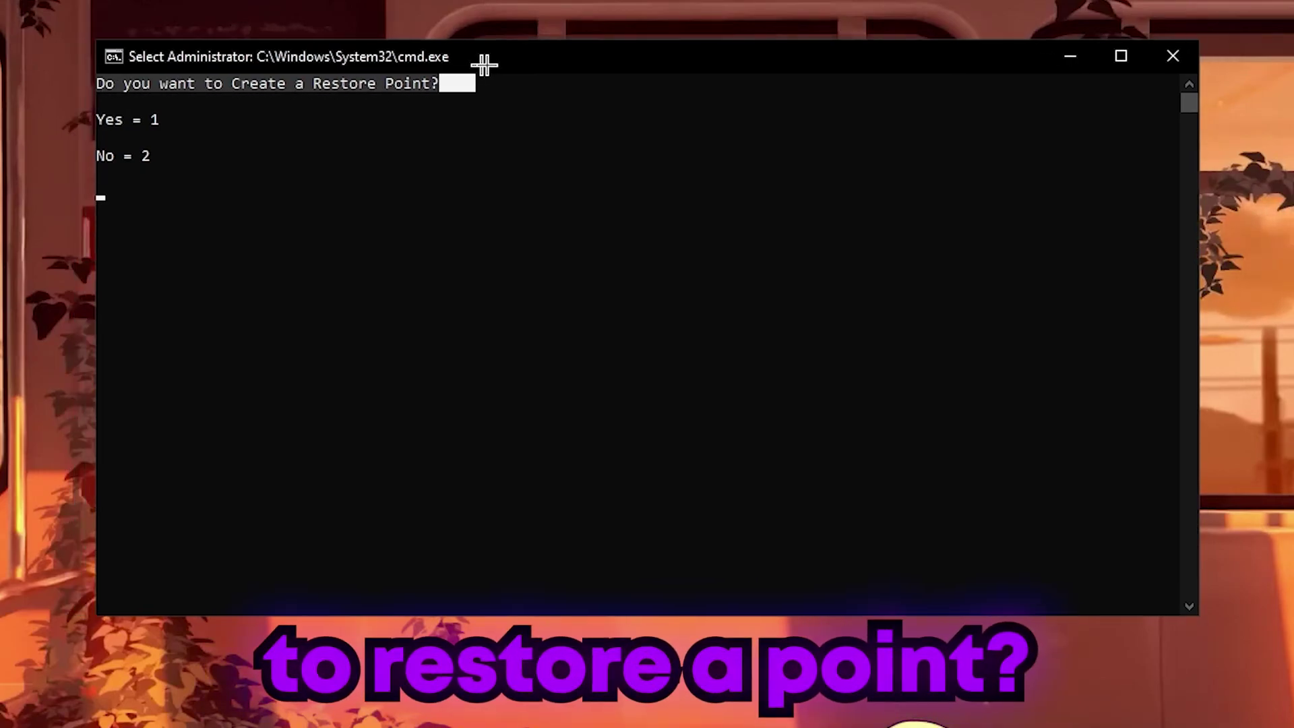
click(332, 99)
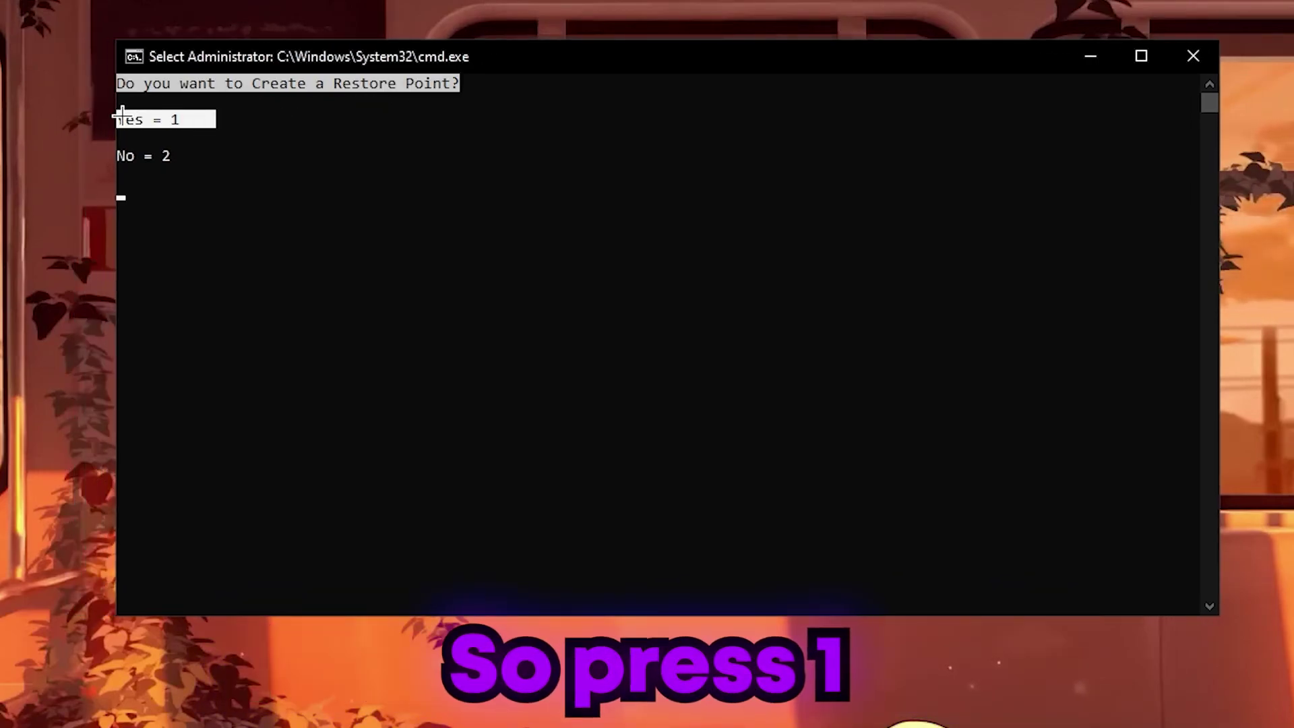
text(1)
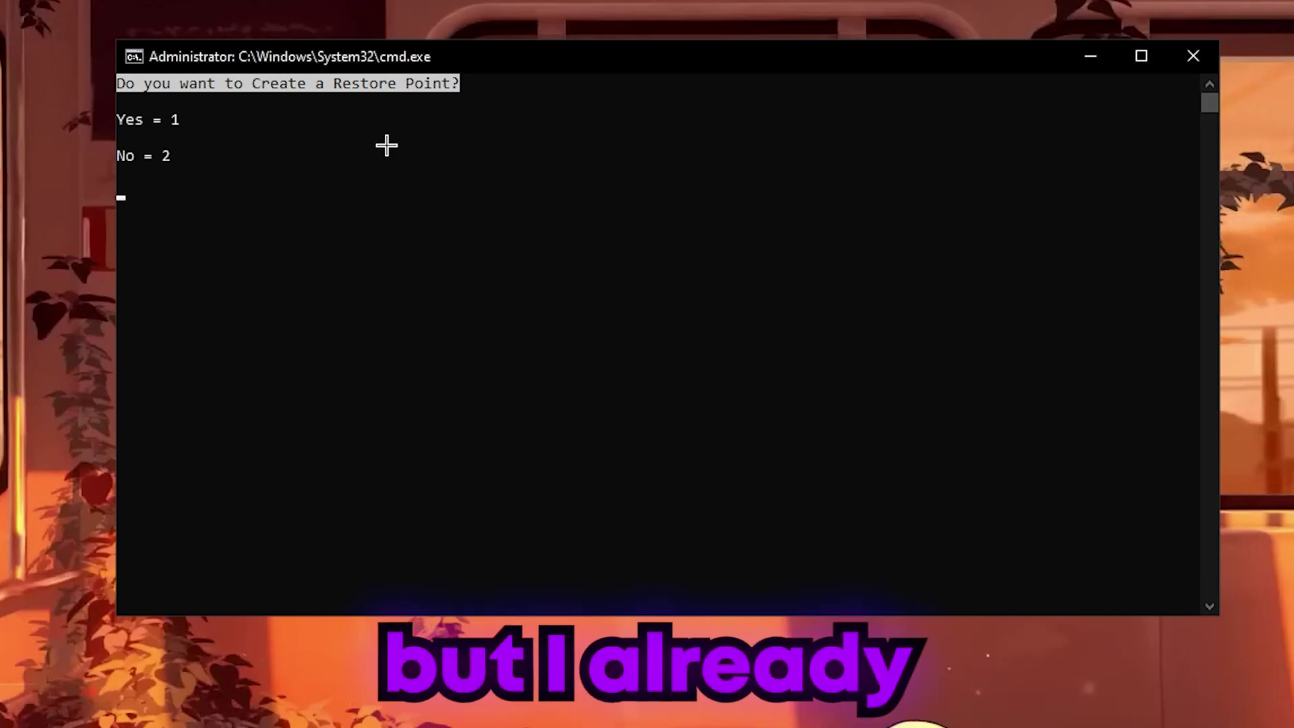